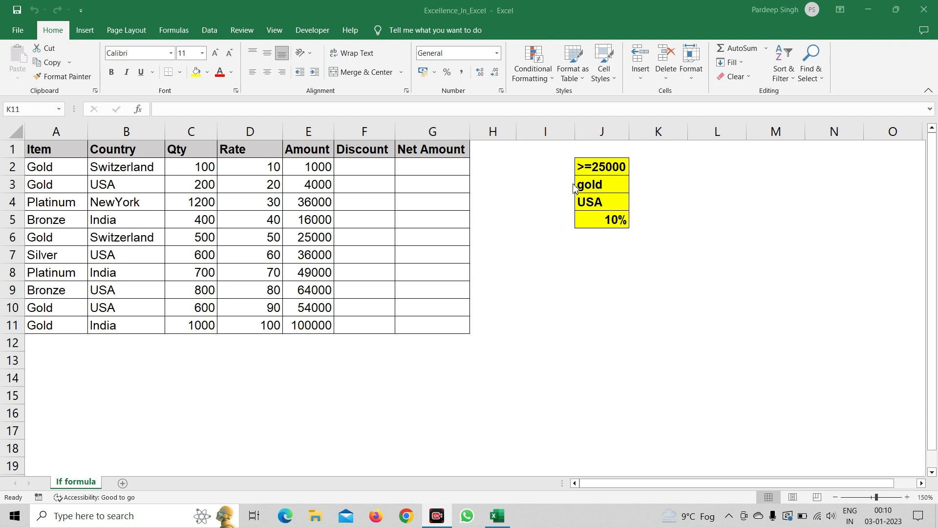
pyautogui.click(584, 171)
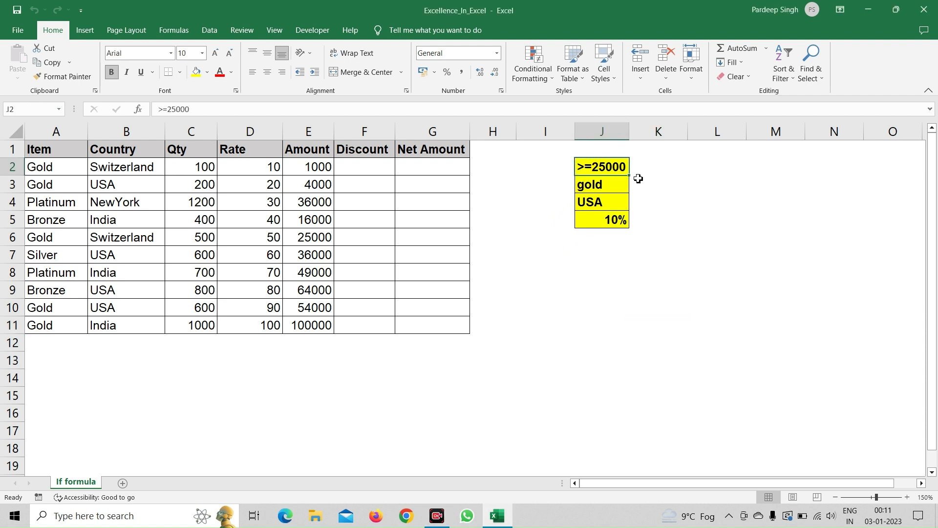
pyautogui.click(319, 170)
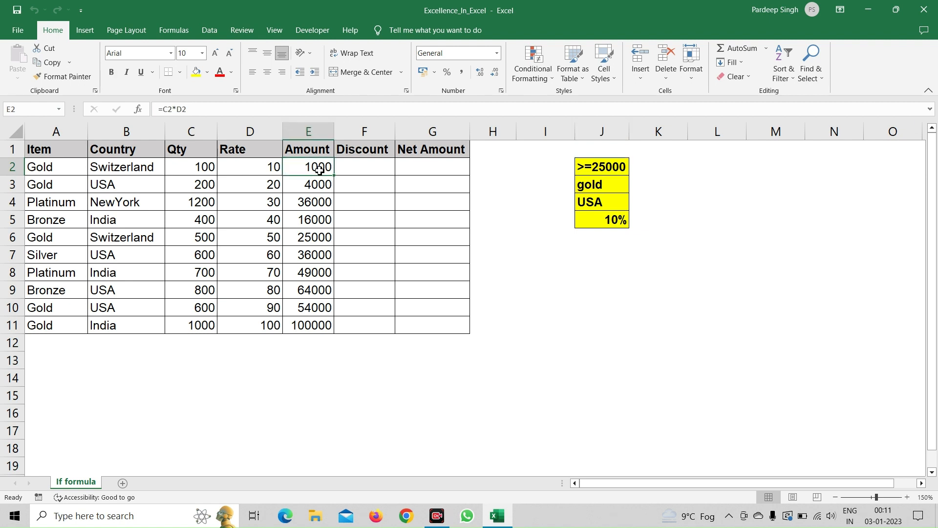
pyautogui.click(584, 188)
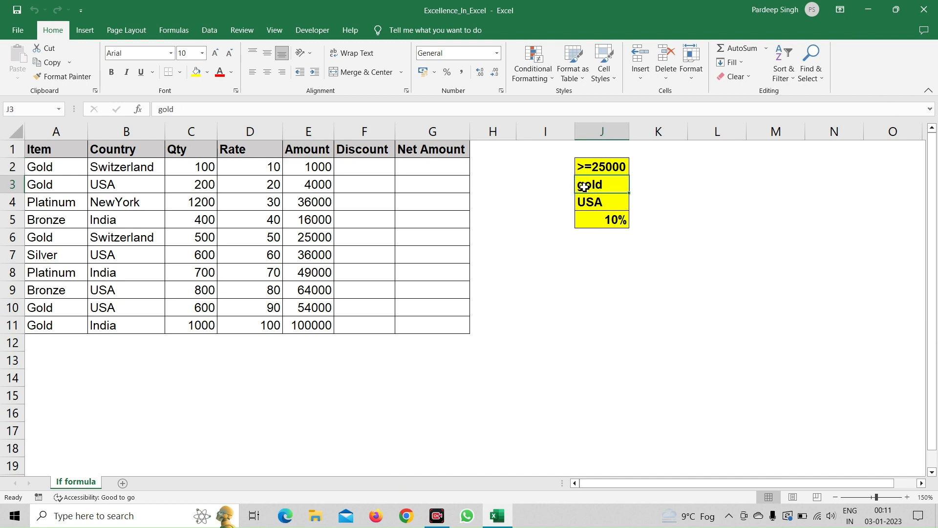
pyautogui.click(586, 205)
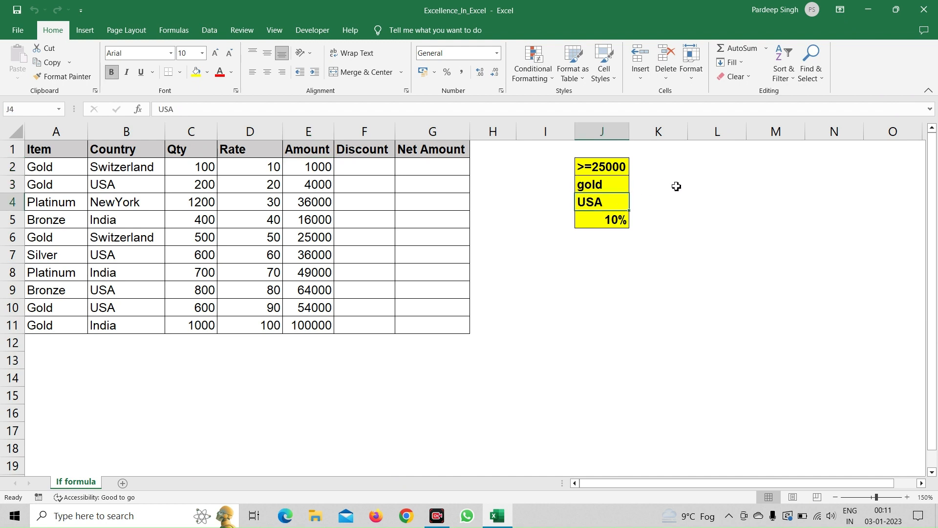
# Step: Begin an IF formula in F2 that tests whether the amount in E2 is >=25000
pyautogui.click(381, 165)
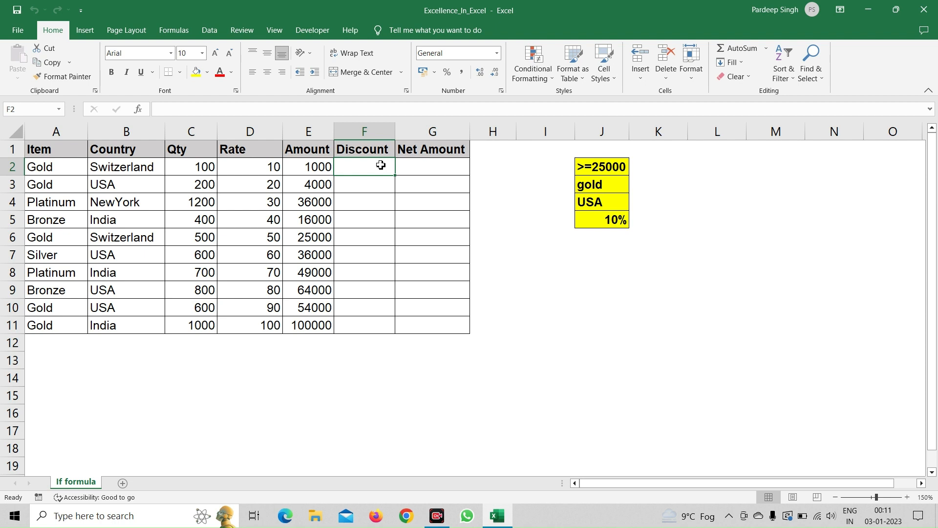
pyautogui.write('=')
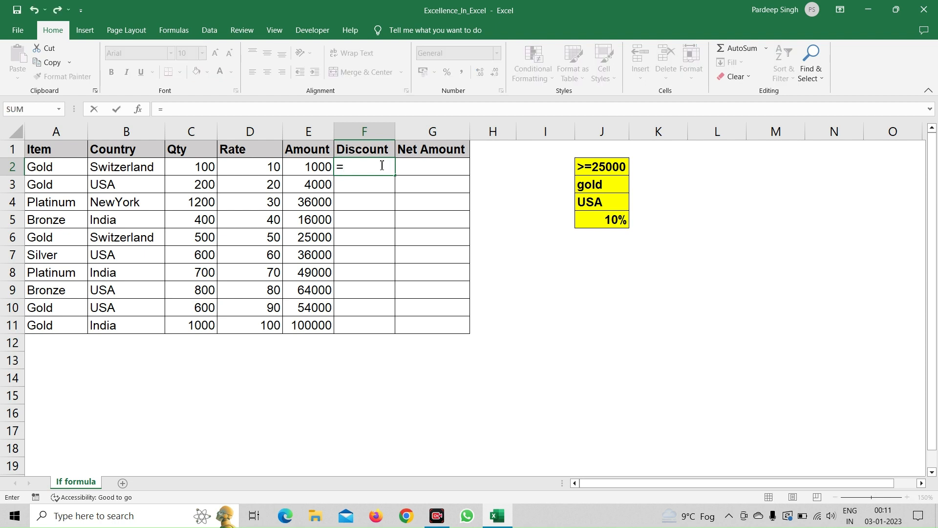
pyautogui.write('if')
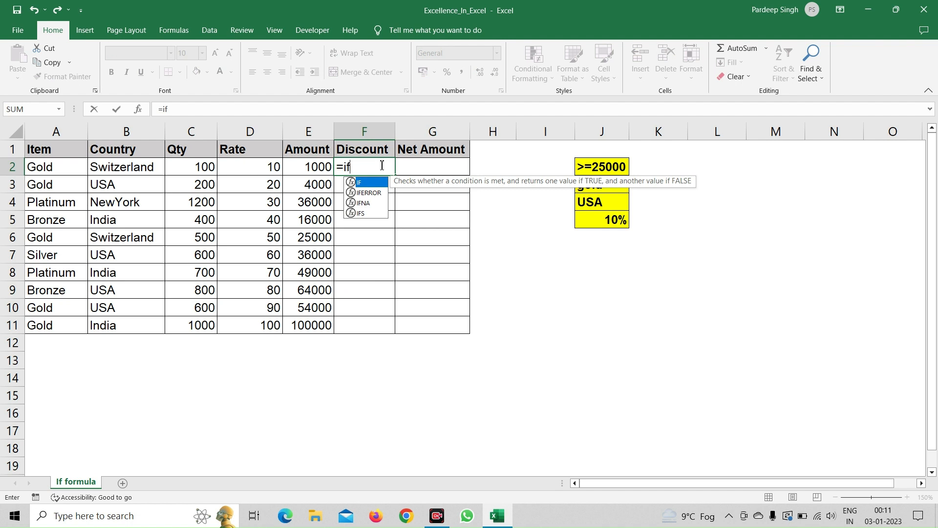
pyautogui.press('Tab')
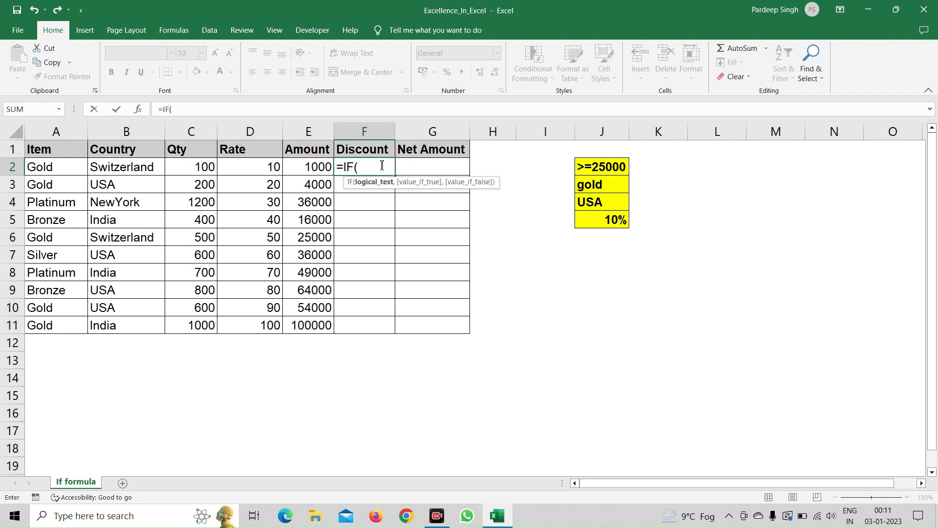
pyautogui.click(310, 166)
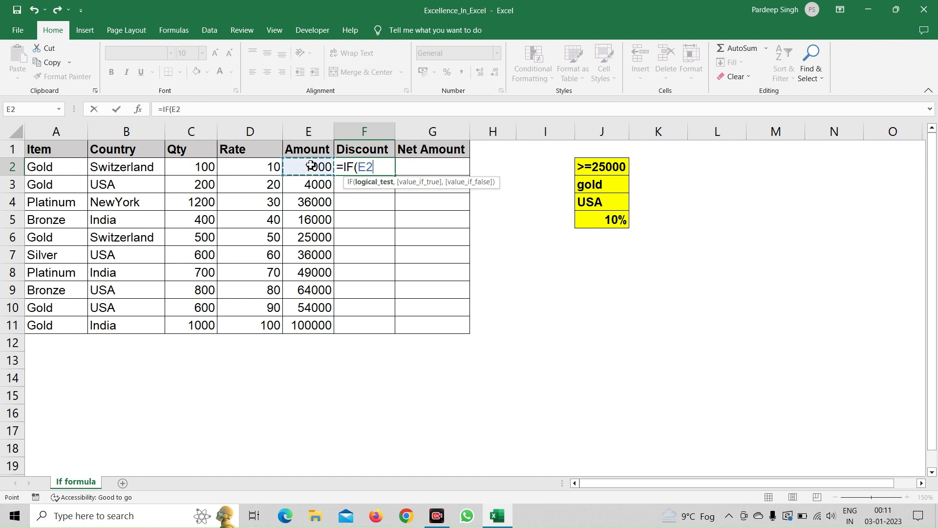
pyautogui.write('>=25000')
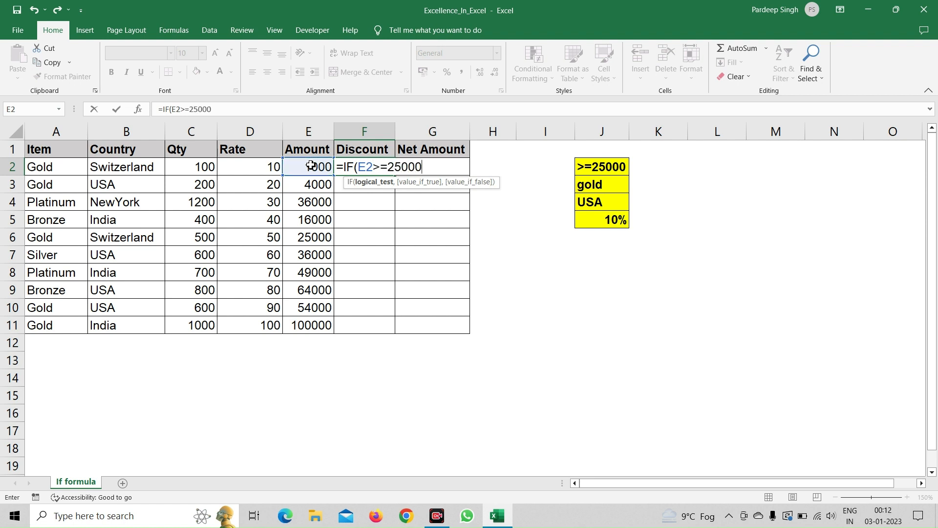
pyautogui.write(',')
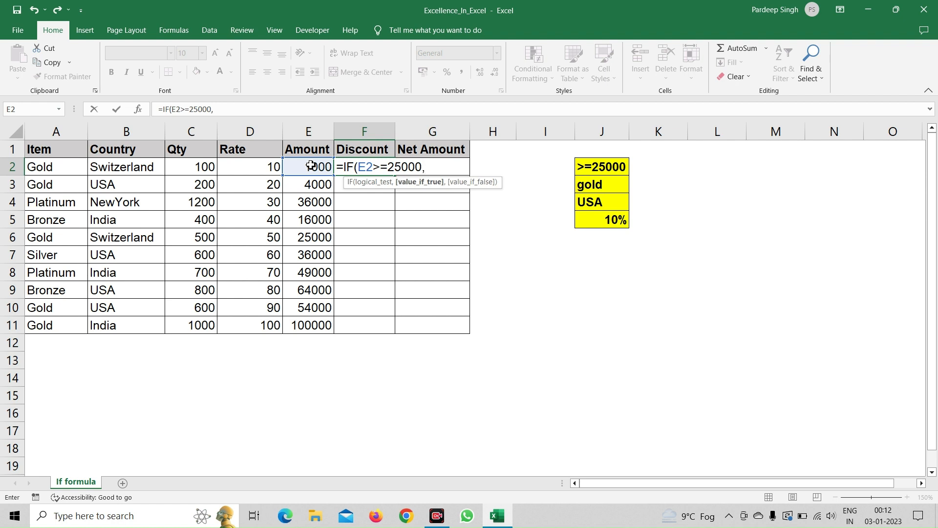
pyautogui.write('"Yes",')
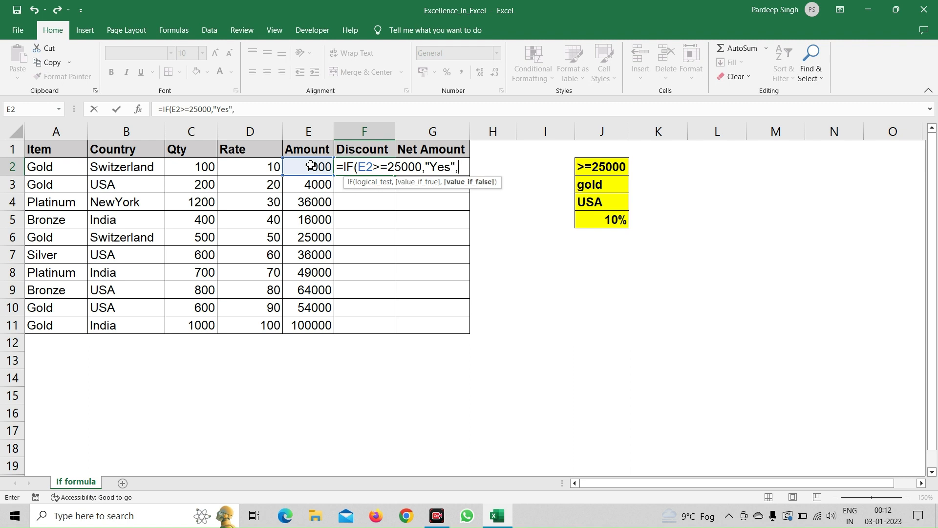
pyautogui.write('N')
# Step: Complete the F2 formula so it returns "Yes" when the test is true and "NO" when it is false
pyautogui.press('BackSpace')
pyautogui.write('"NO")')
pyautogui.press('Return')
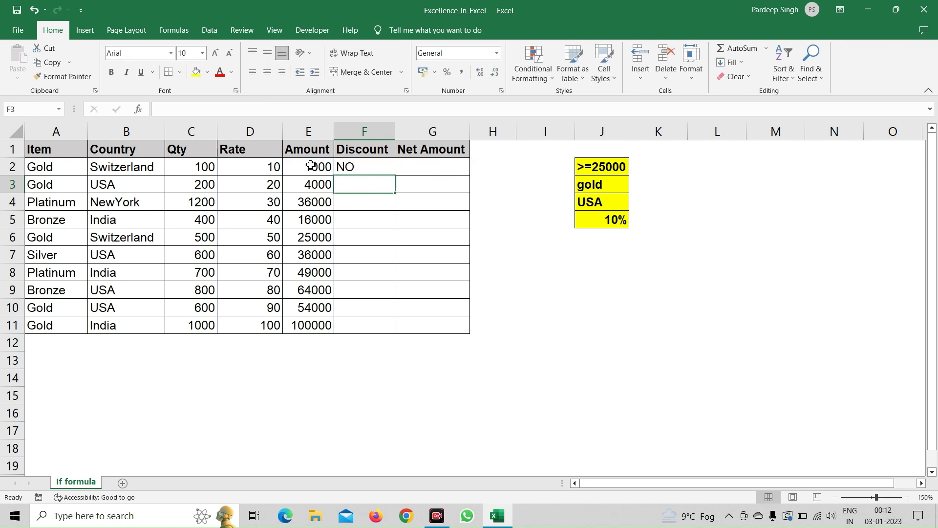
# Step: Fill the Yes/NO formula from F2 down the Discount column to F11
pyautogui.press('Up')
pyautogui.hotkey('shift', 'Down')
pyautogui.hotkey('shift', 'Down')
pyautogui.hotkey('shift', 'Down')
pyautogui.hotkey('shift', 'Down')
pyautogui.hotkey('shift', 'Down')
pyautogui.hotkey('shift', 'Down')
pyautogui.hotkey('shift', 'Down')
pyautogui.hotkey('shift', 'Down')
pyautogui.hotkey('shift', 'Down')
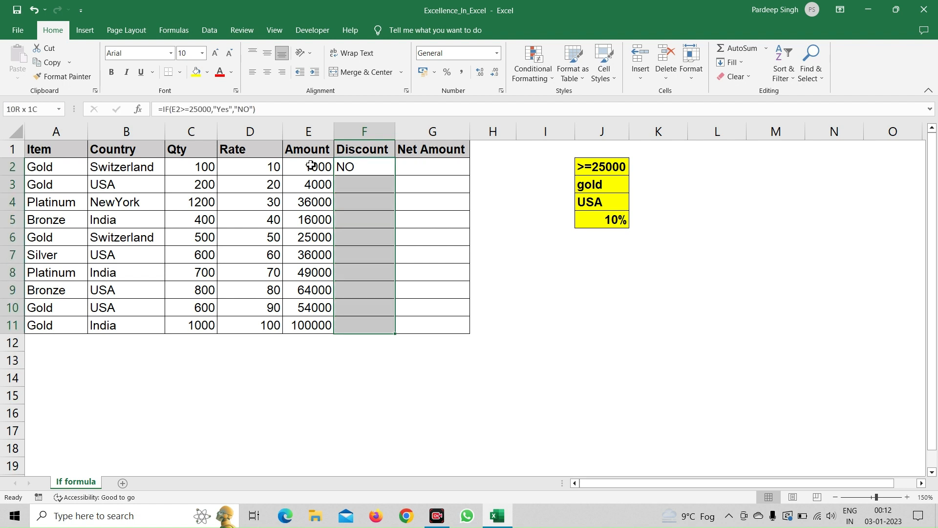
pyautogui.hotkey('ctrl', 'd')
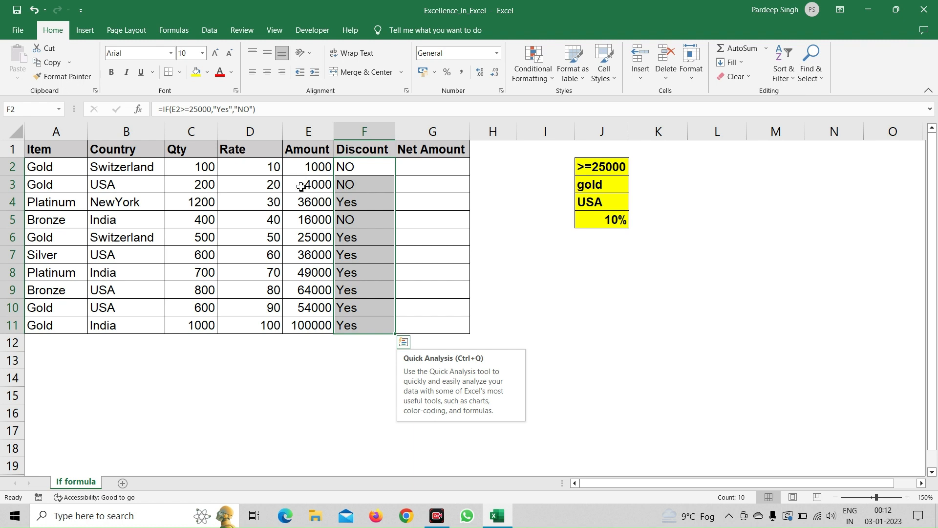
pyautogui.click(348, 350)
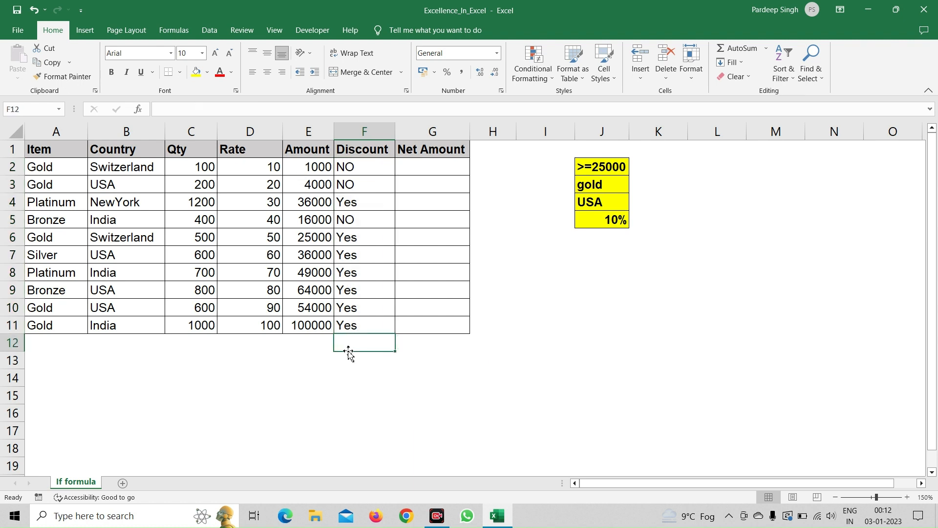
pyautogui.click(375, 263)
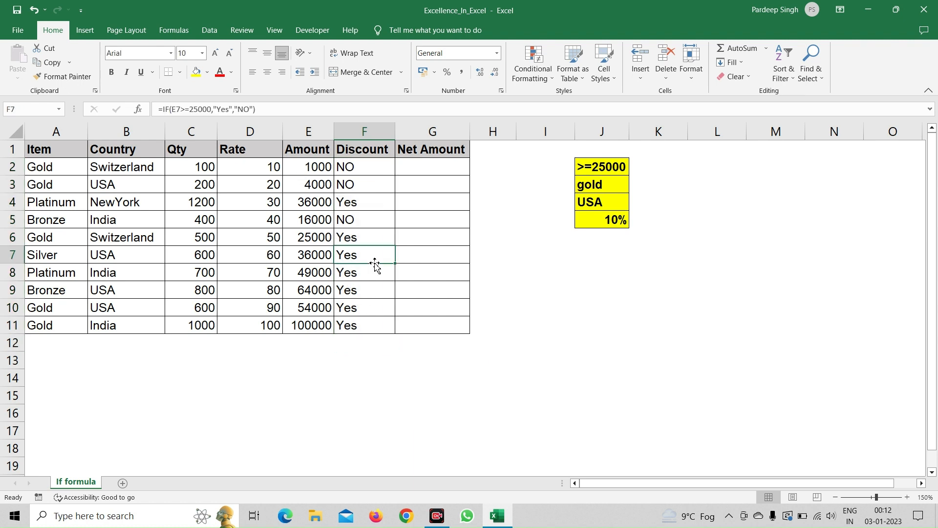
# Step: Clear the Yes/NO formulas from the Discount cells F2:F11
pyautogui.click(365, 171)
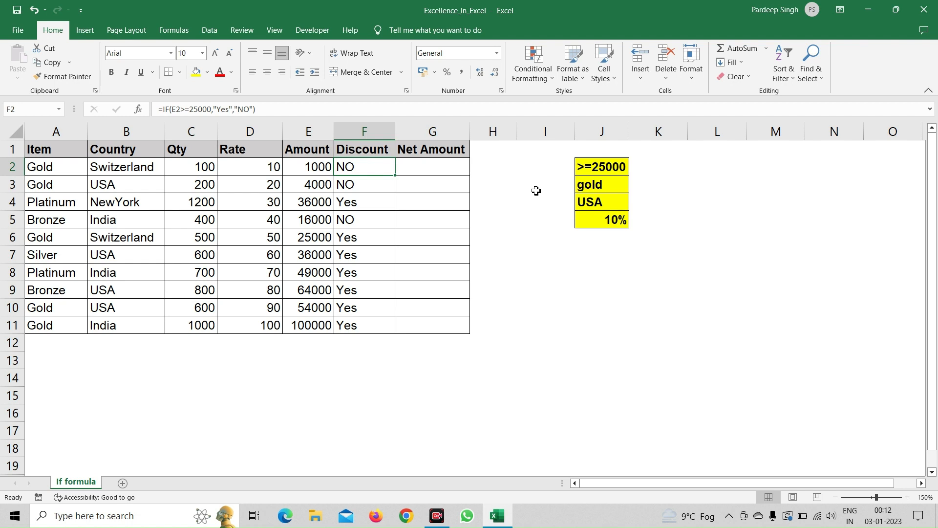
pyautogui.hotkey('ctrl', 'shift', 'Down')
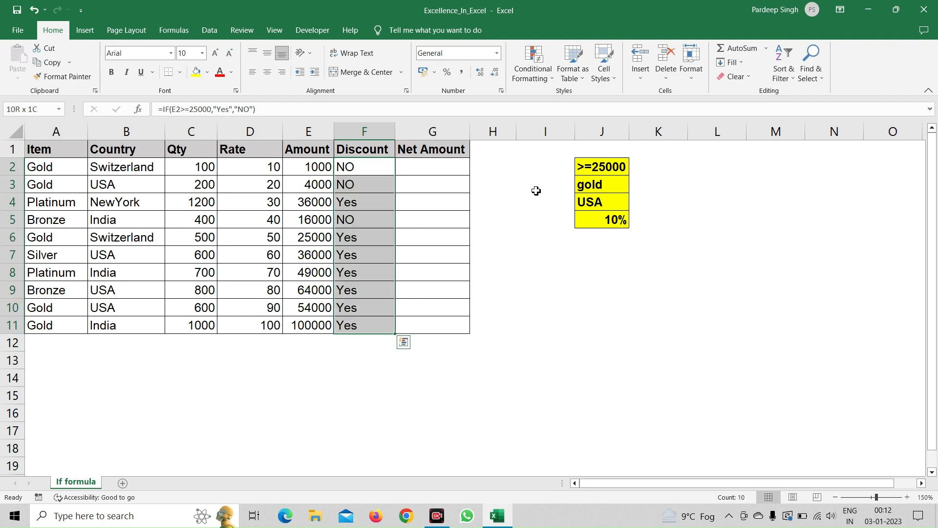
pyautogui.press('Delete')
# Step: Start an IF formula in F2 with the logical test E2>=25000
pyautogui.click(372, 165)
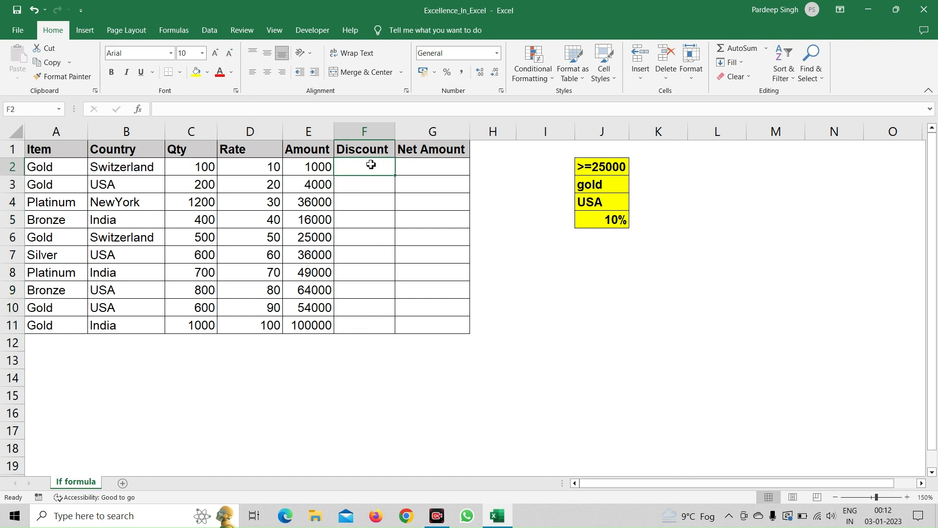
pyautogui.write('=if')
pyautogui.press('Tab')
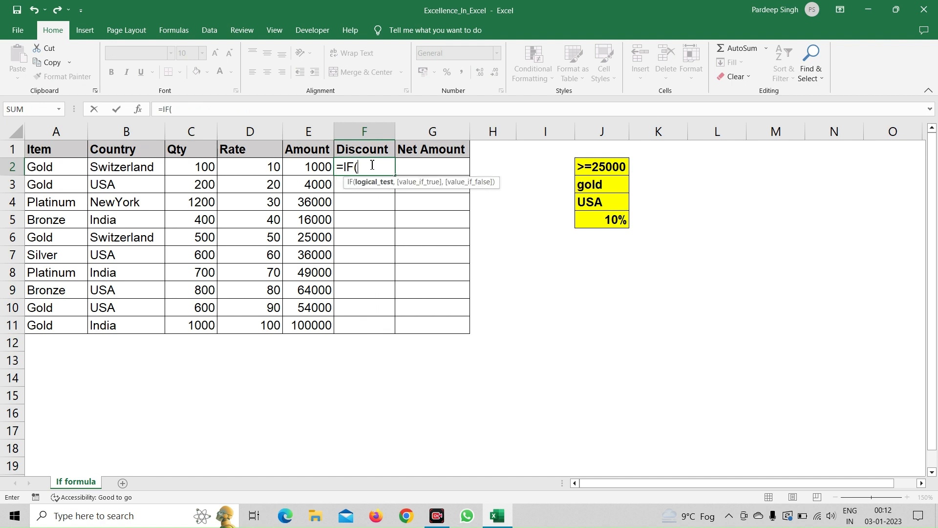
pyautogui.click(313, 168)
pyautogui.write('>')
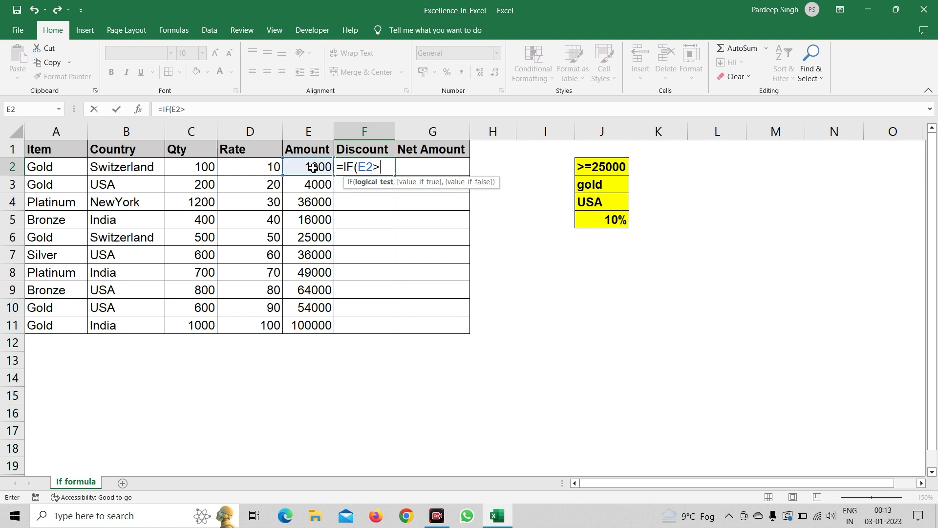
pyautogui.write('=25000,')
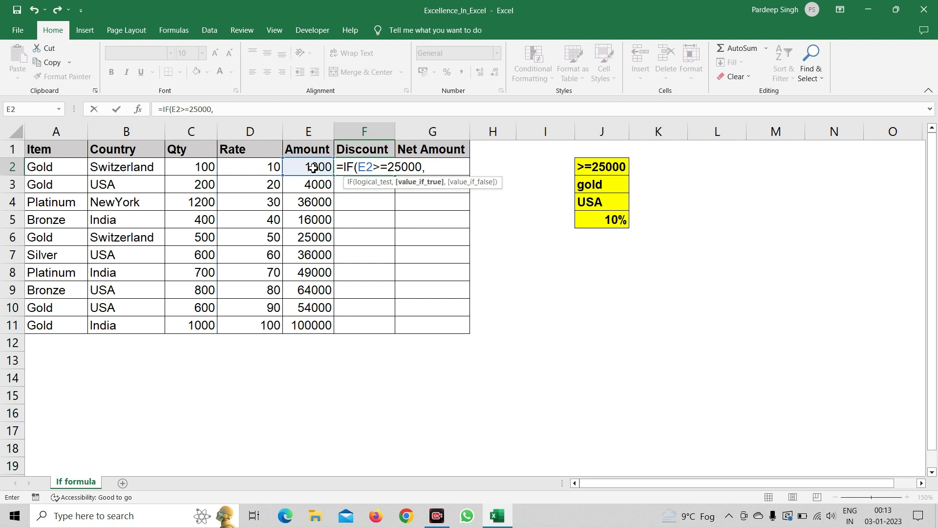
# Step: Set the value-if-true of the amount test in the F2 formula to E2*10%
pyautogui.click(312, 168)
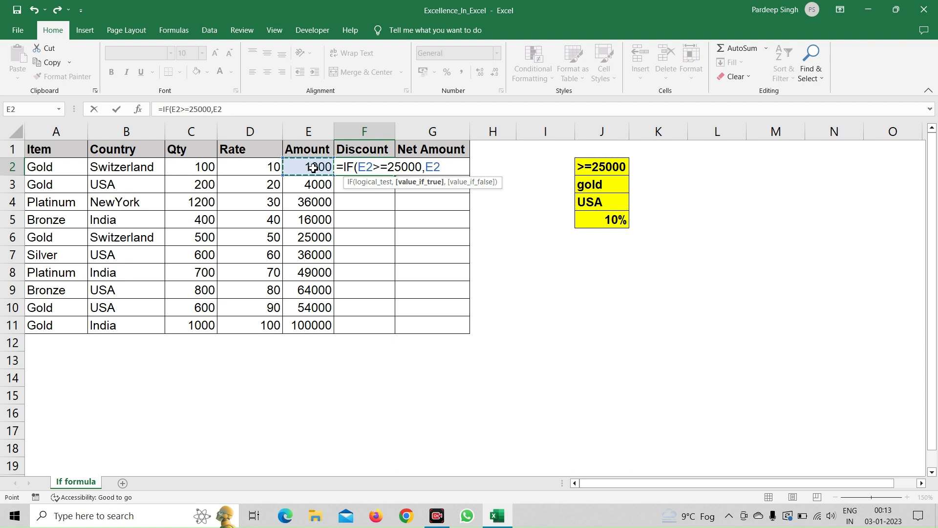
pyautogui.write('*10%,')
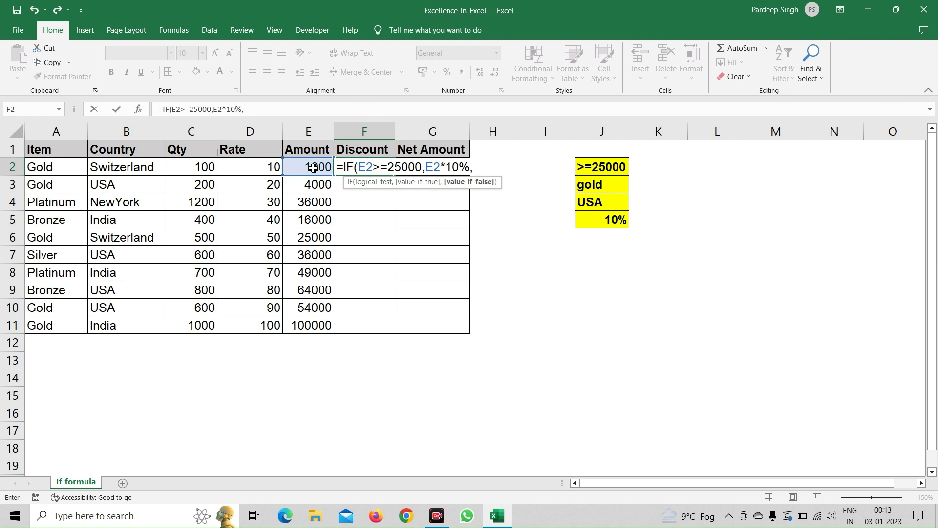
pyautogui.write('if')
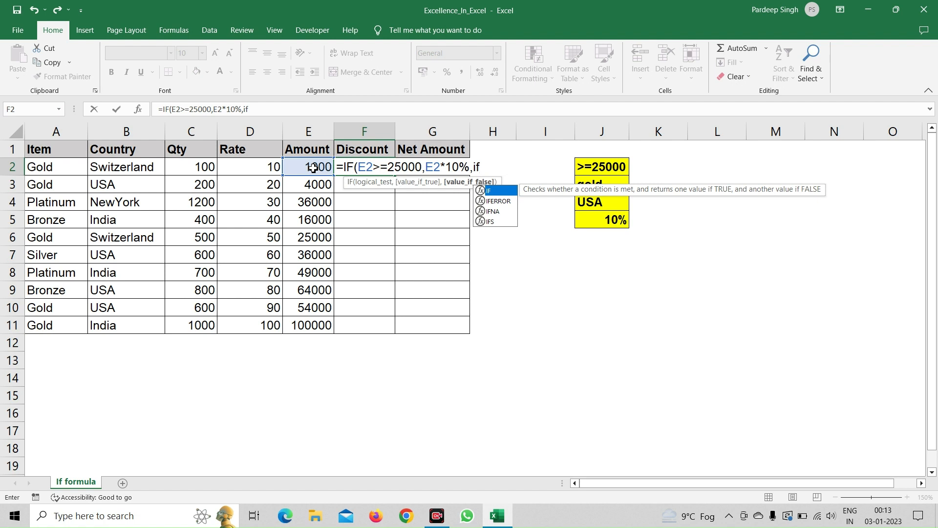
# Step: Nest a second IF as the value-if-false in the F2 formula, testing A2="Gold"
pyautogui.press('Tab')
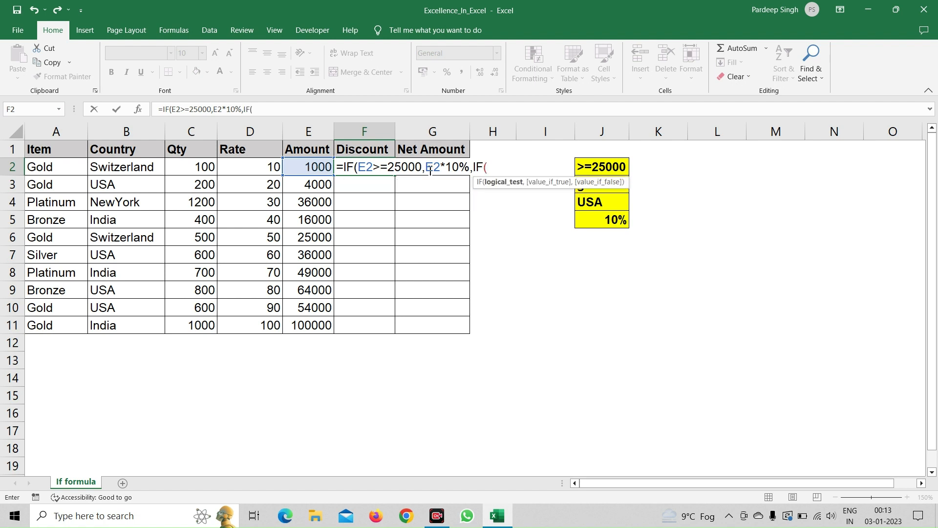
pyautogui.click(43, 168)
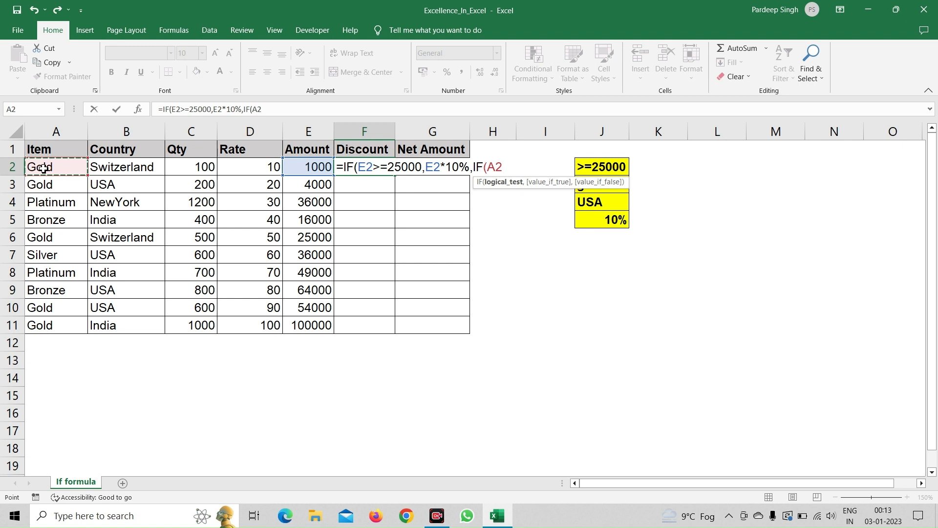
pyautogui.write('="Gold')
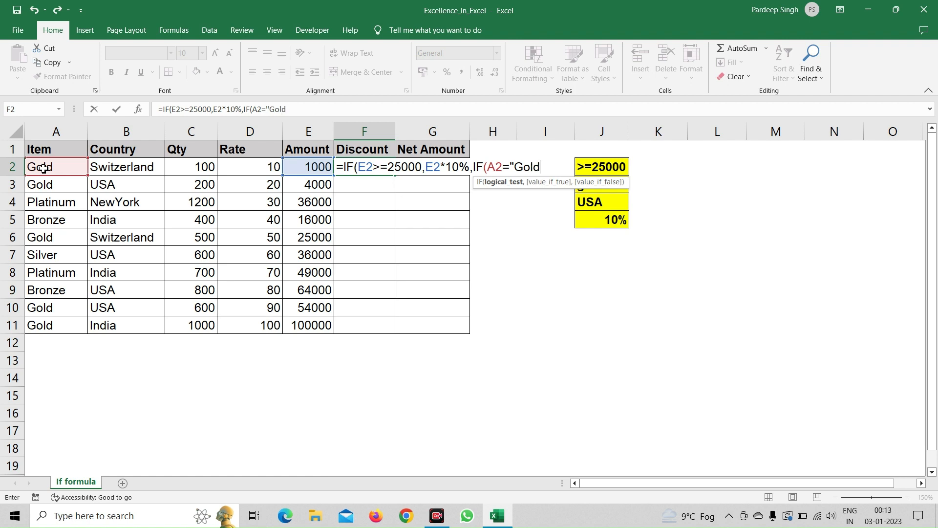
pyautogui.write('",')
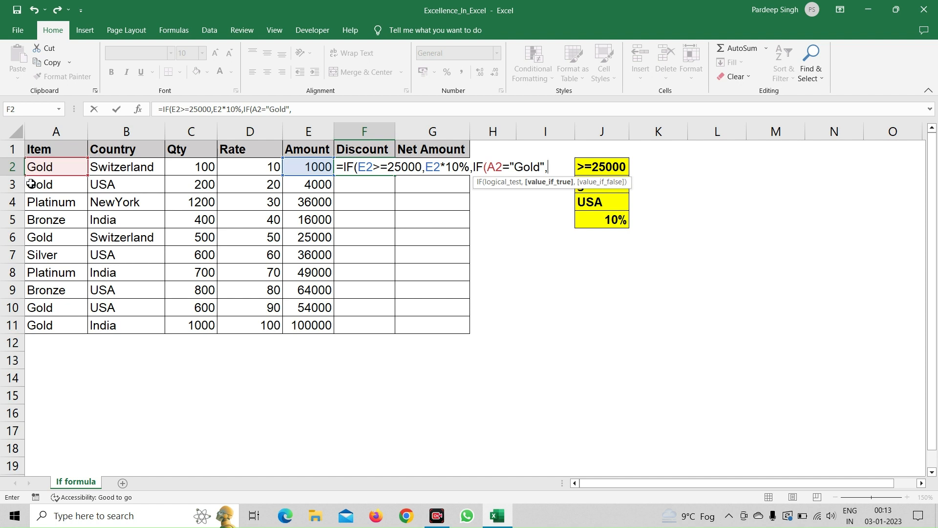
# Step: Make the nested Gold test in the F2 formula return E2*10% when true
pyautogui.click(308, 167)
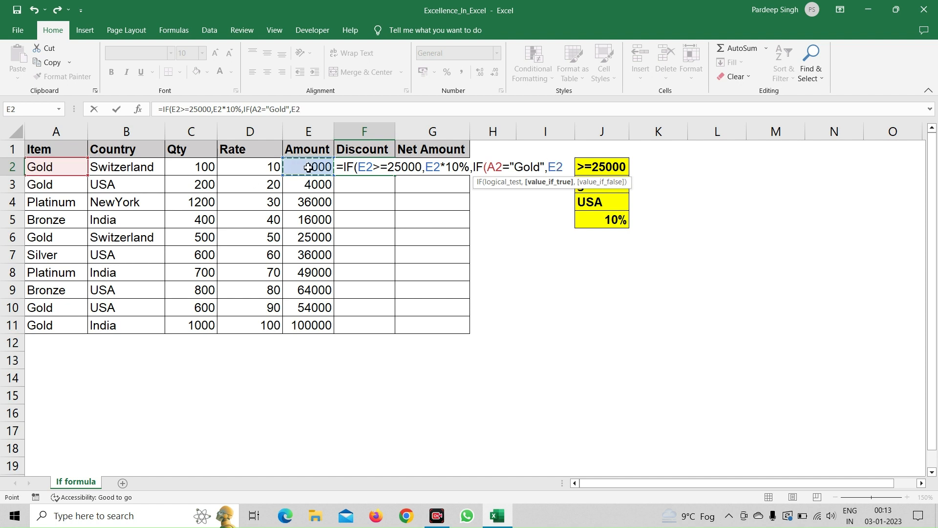
pyautogui.write('*10')
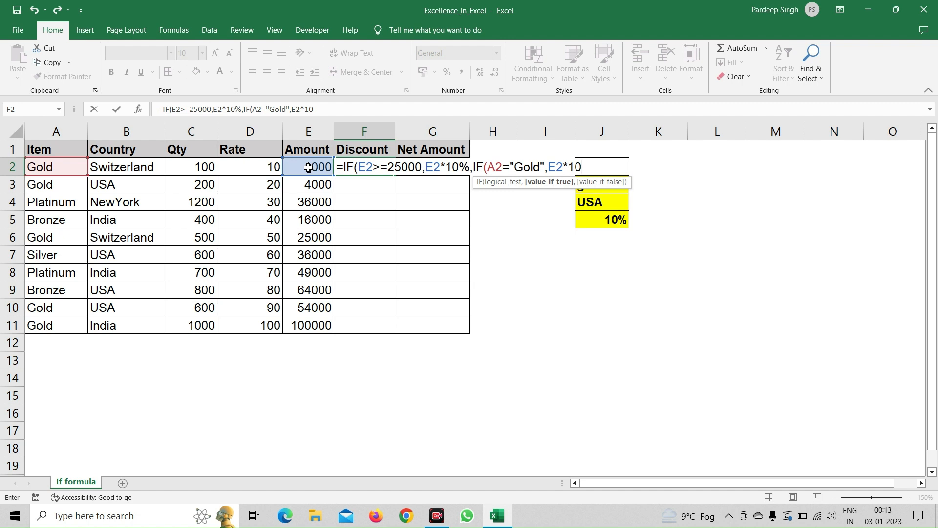
pyautogui.write('%')
pyautogui.write(',')
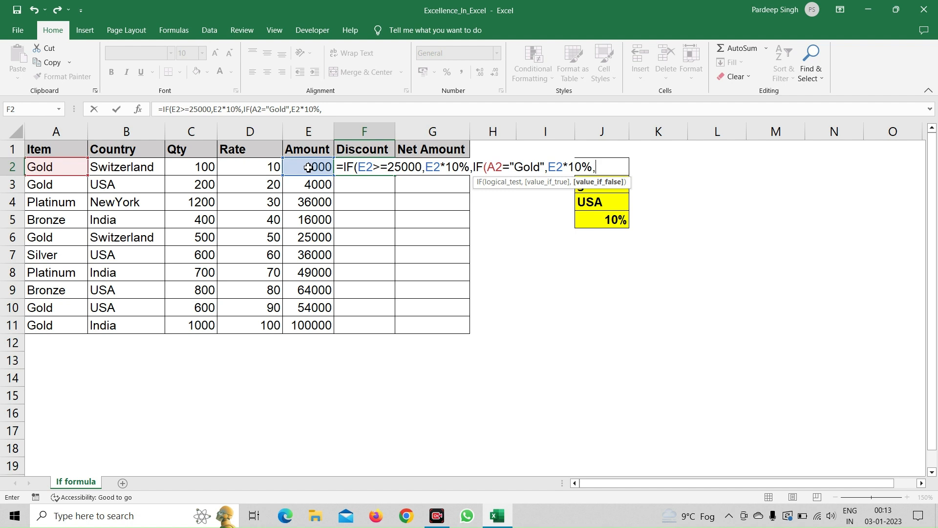
pyautogui.write('if')
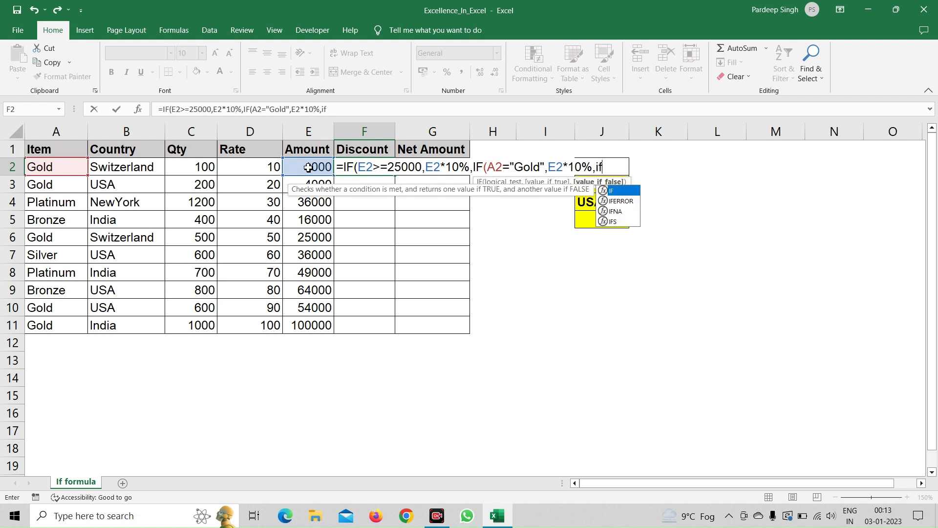
# Step: Nest a third IF as the value-if-false of the Gold test in the F2 formula, testing B2="USA"
pyautogui.press('Tab')
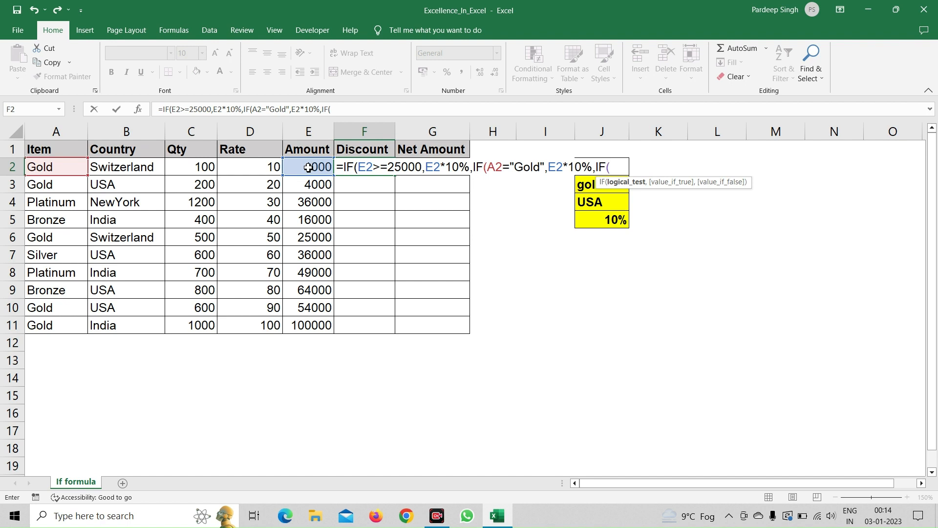
pyautogui.click(130, 168)
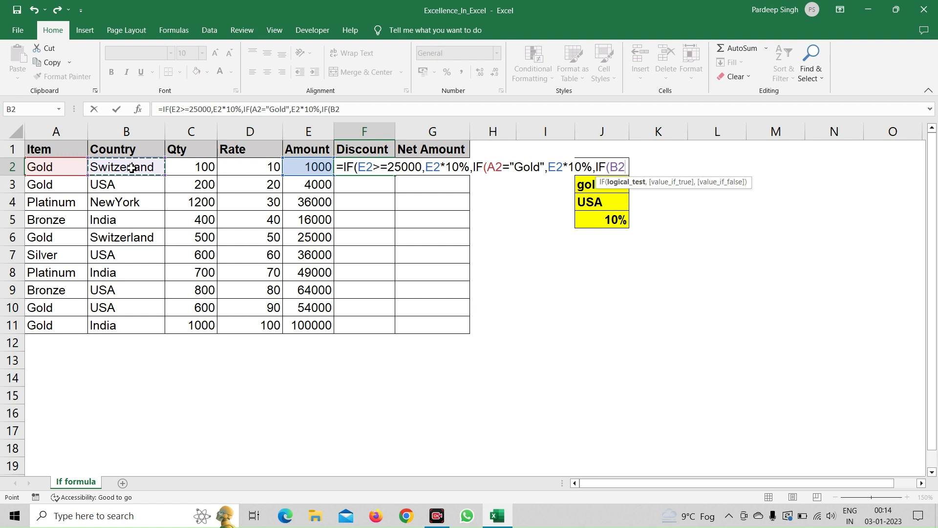
pyautogui.write('="UX')
pyautogui.press('BackSpace')
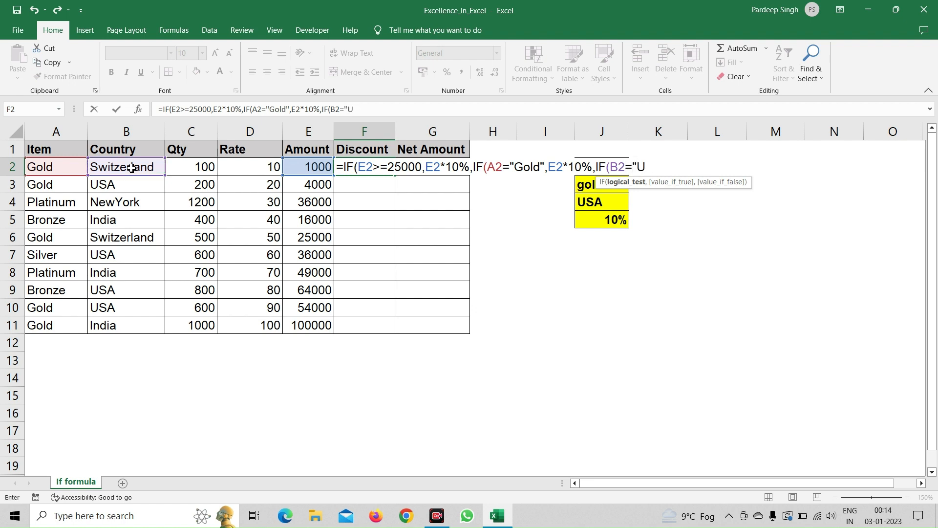
pyautogui.write('SA",')
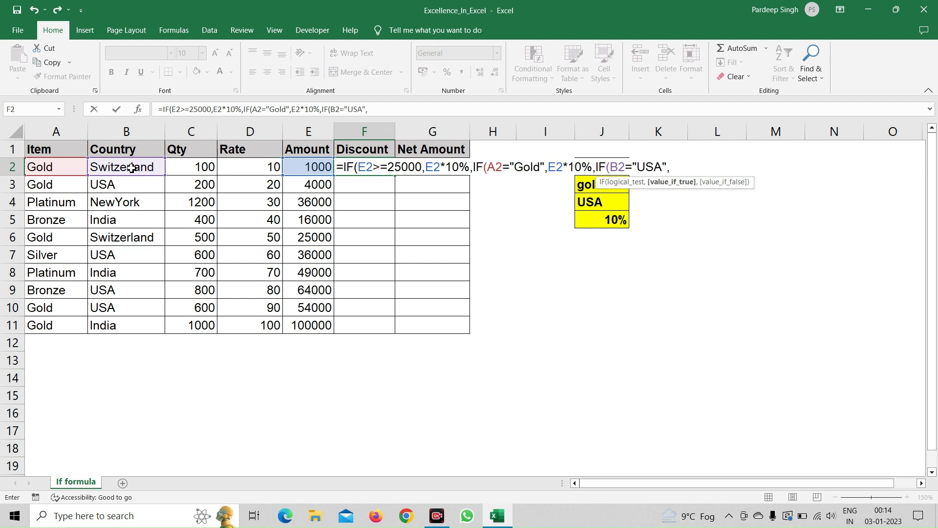
# Step: Make the USA test in the F2 formula return E2*10% when true, and close all three IFs to enter the formula
pyautogui.click(295, 167)
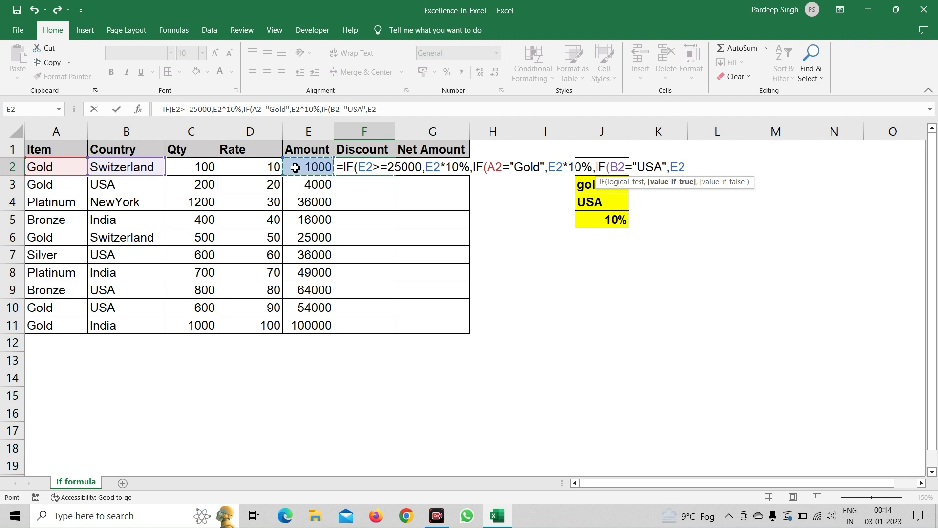
pyautogui.write('*10%)')
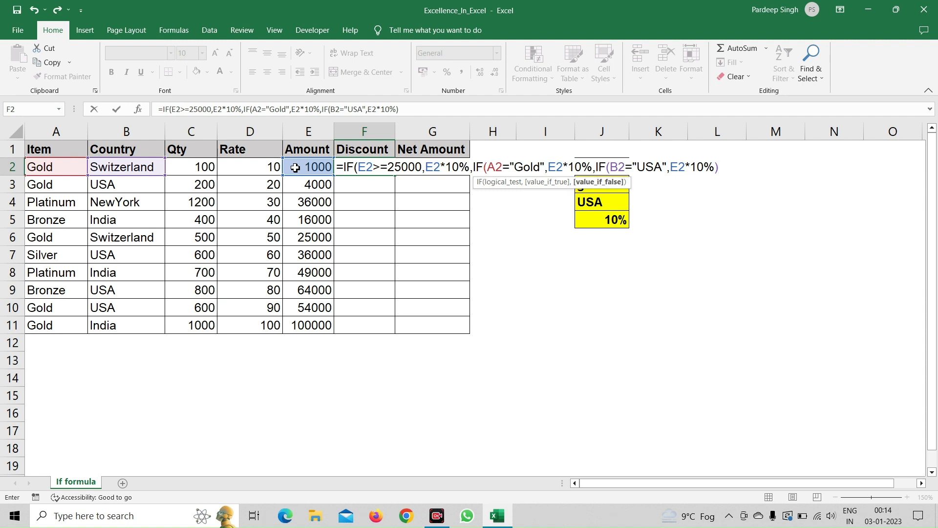
pyautogui.write(')')
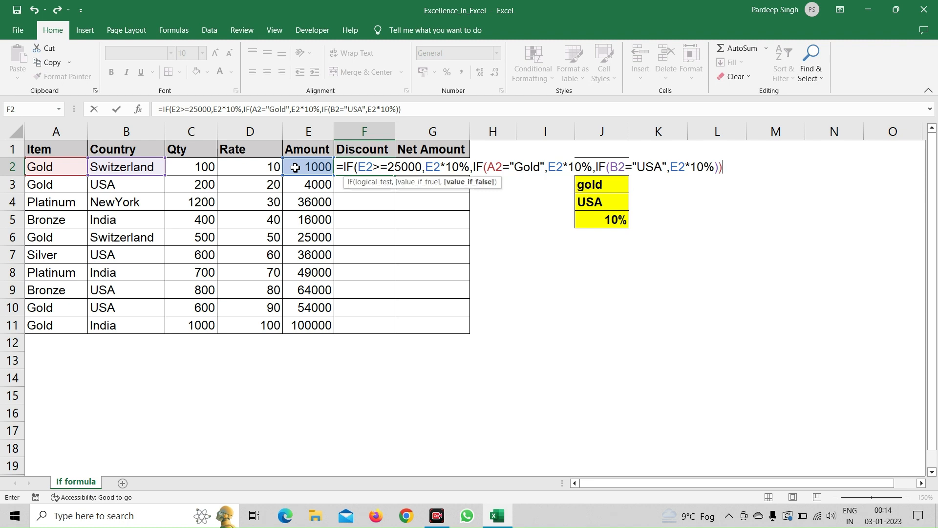
pyautogui.write(')')
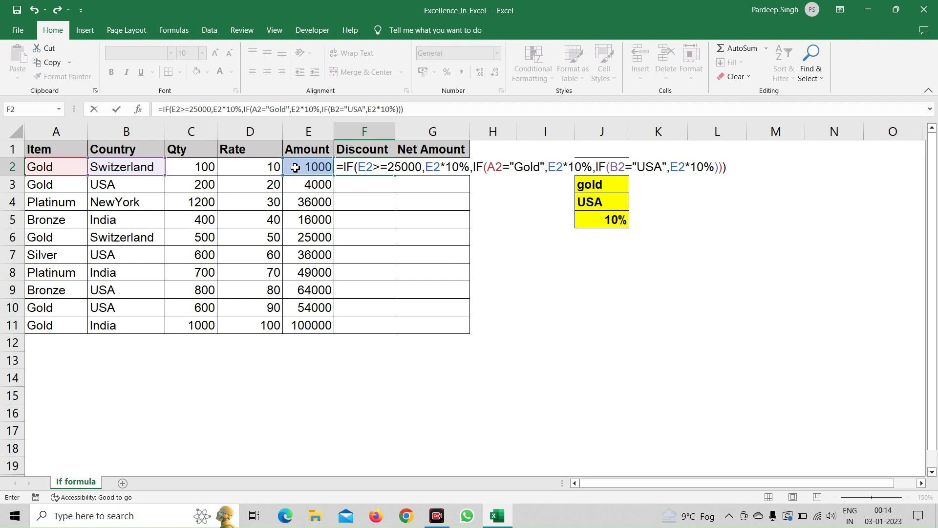
pyautogui.press('Return')
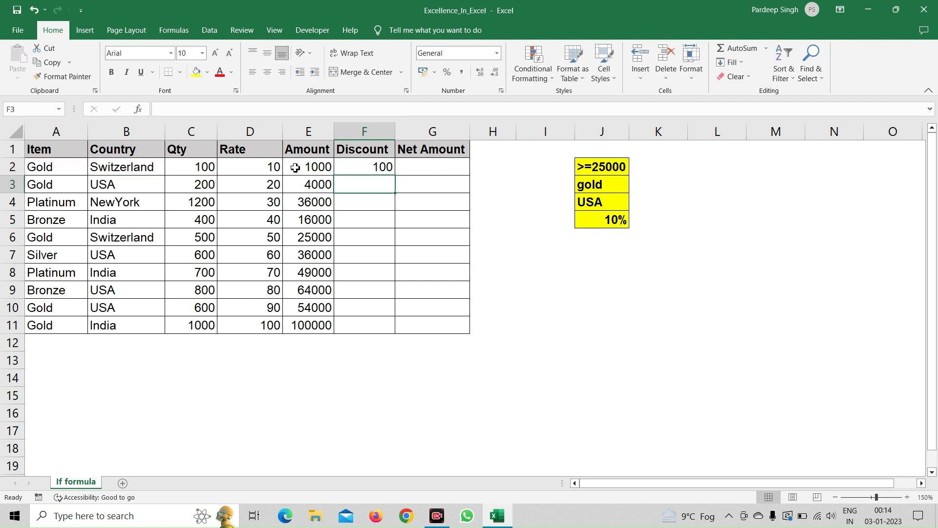
# Step: Fill the F2 discount formula down the Discount column through F11
pyautogui.press('Up')
pyautogui.hotkey('shift', 'Down')
pyautogui.hotkey('shift', 'Down')
pyautogui.hotkey('shift', 'Down')
pyautogui.hotkey('shift', 'Down')
pyautogui.hotkey('shift', 'Down')
pyautogui.hotkey('shift', 'Down')
pyautogui.hotkey('shift', 'Down')
pyautogui.hotkey('shift', 'Down')
pyautogui.hotkey('shift', 'Down')
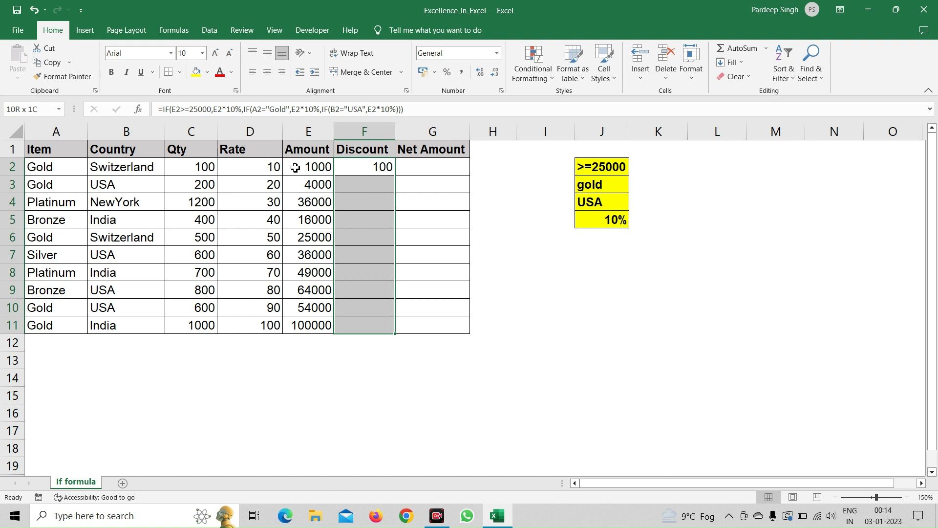
pyautogui.hotkey('ctrl', 'd')
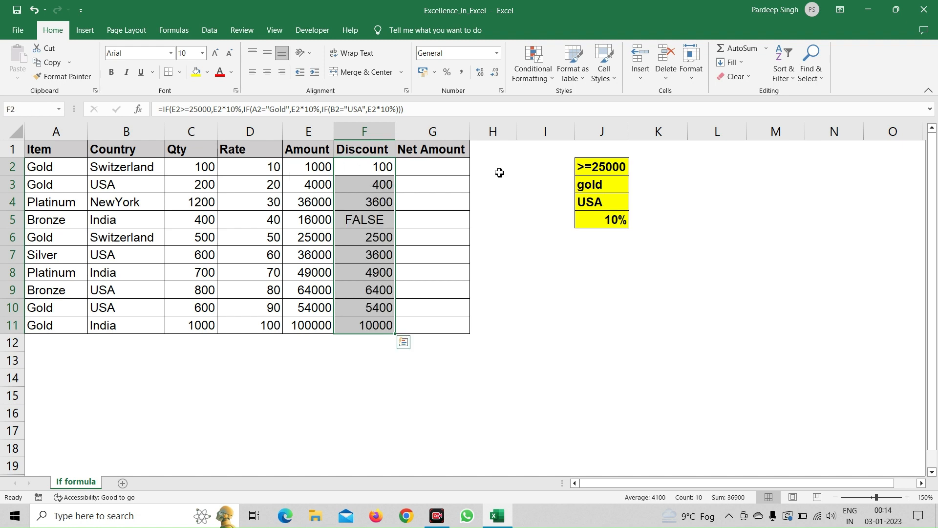
# Step: Edit the F2 formula so the innermost USA test returns 0 when false, keeping all three IFs closed
pyautogui.click(364, 219)
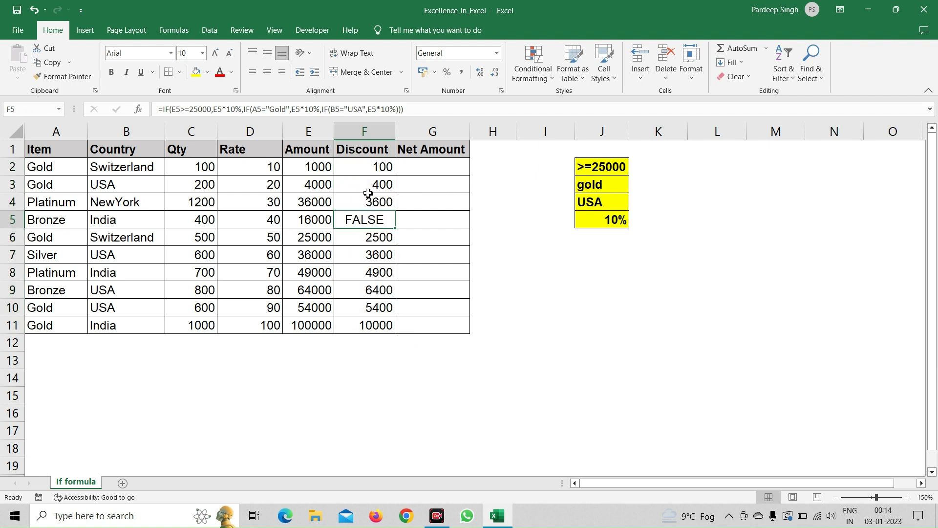
pyautogui.click(369, 169)
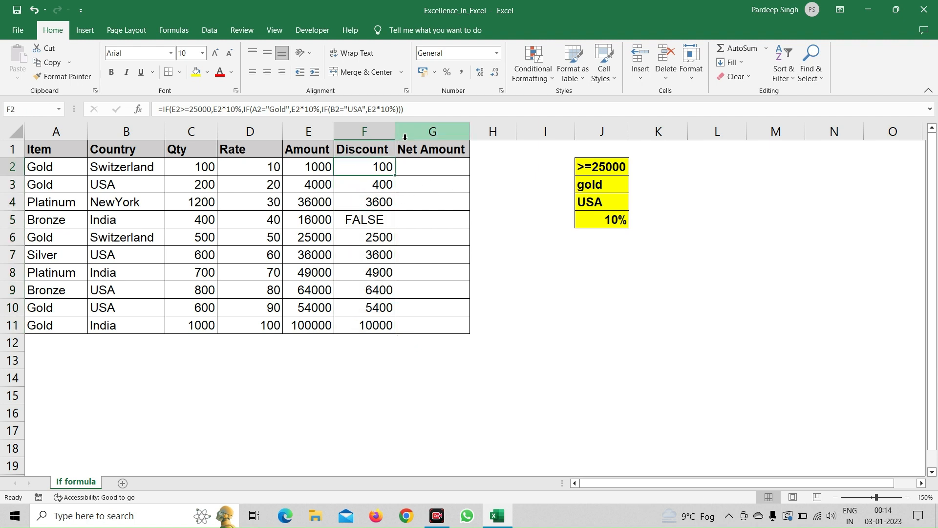
pyautogui.click(421, 112)
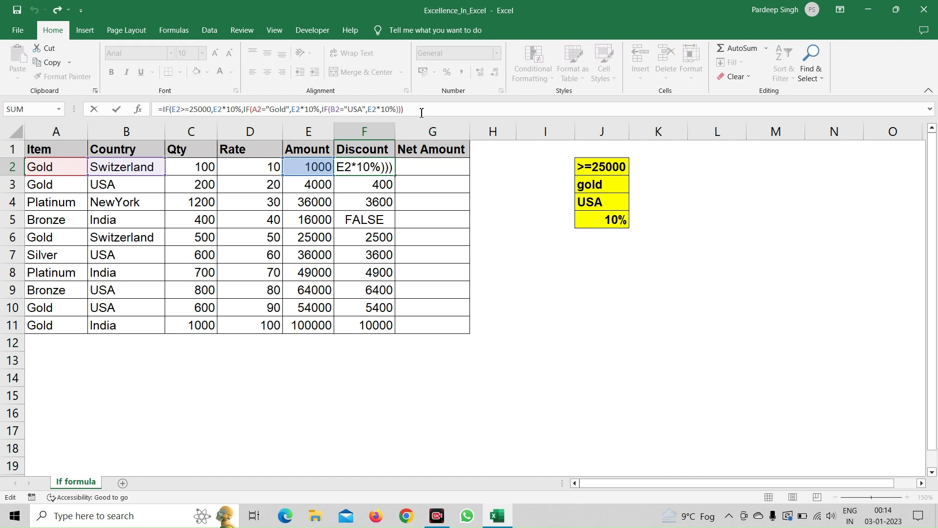
pyautogui.press('BackSpace')
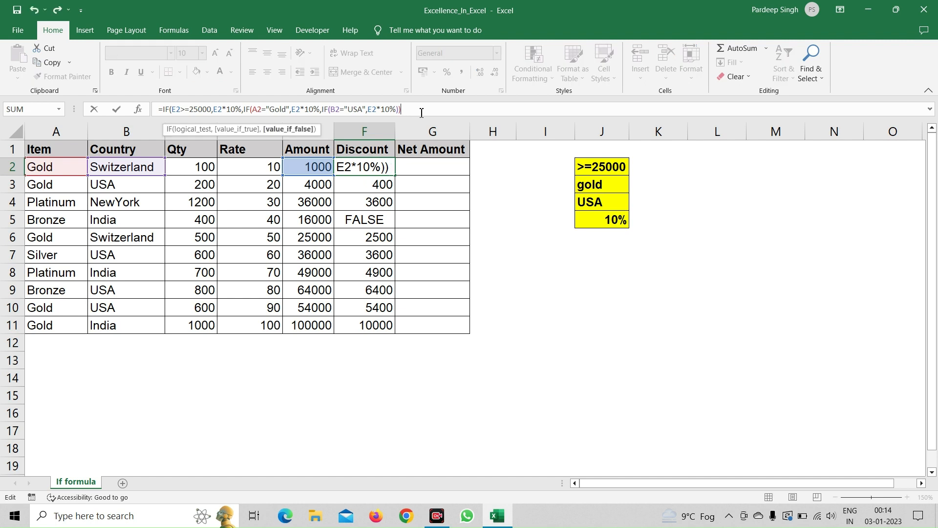
pyautogui.press('BackSpace')
pyautogui.press('BackSpace')
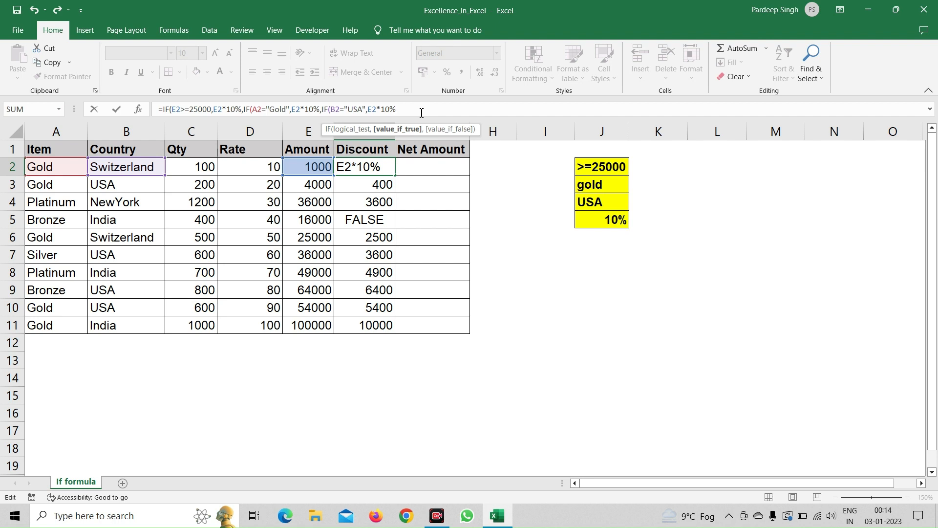
pyautogui.write(',')
pyautogui.write('0)')
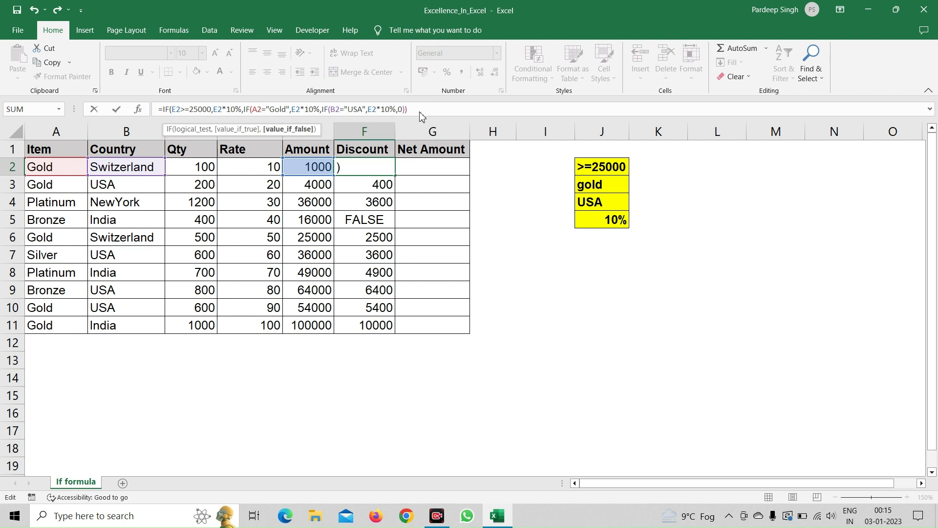
pyautogui.press('Return')
pyautogui.press('Return')
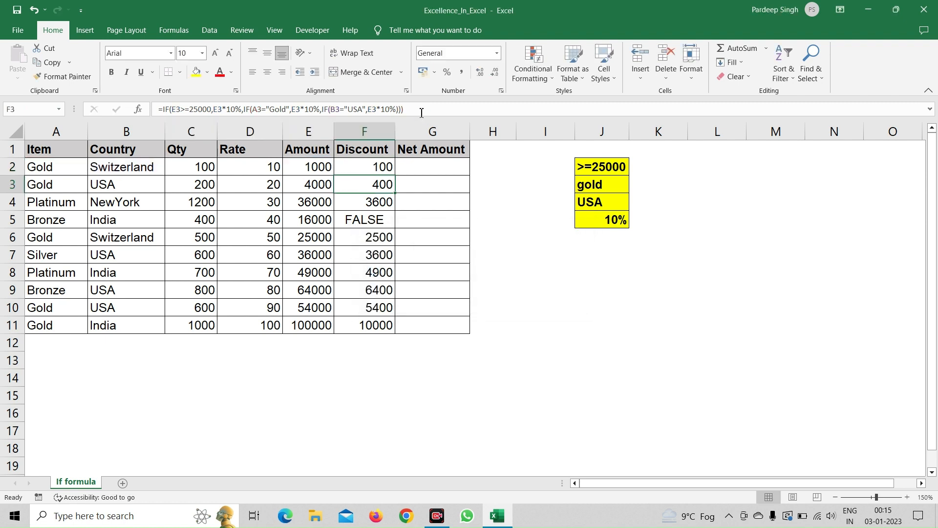
# Step: Fill the corrected F2 formula down over the Discount cells through F11
pyautogui.press('Up')
pyautogui.hotkey('shift', 'Down')
pyautogui.hotkey('shift', 'Down')
pyautogui.hotkey('shift', 'Down')
pyautogui.hotkey('shift', 'Down')
pyautogui.hotkey('shift', 'Down')
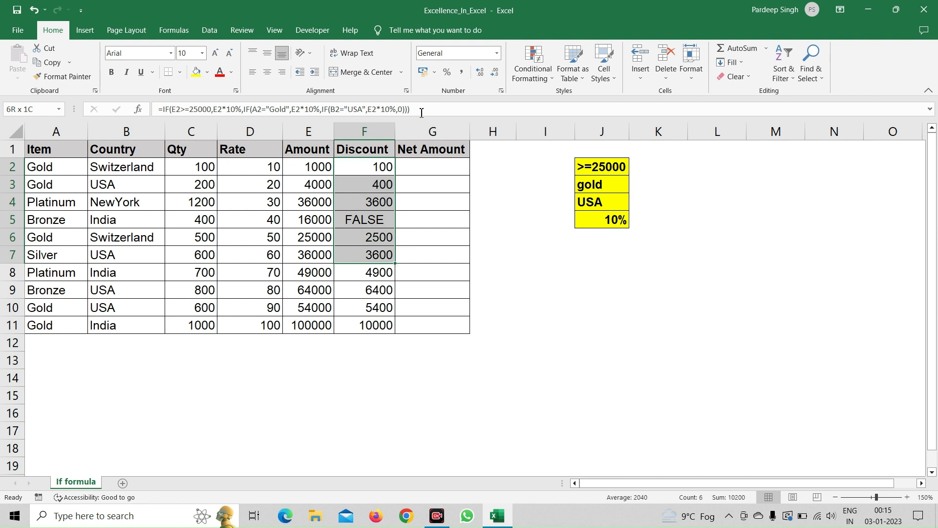
pyautogui.hotkey('shift', 'Down')
pyautogui.hotkey('shift', 'Down')
pyautogui.hotkey('shift', 'Down')
pyautogui.hotkey('shift', 'Down')
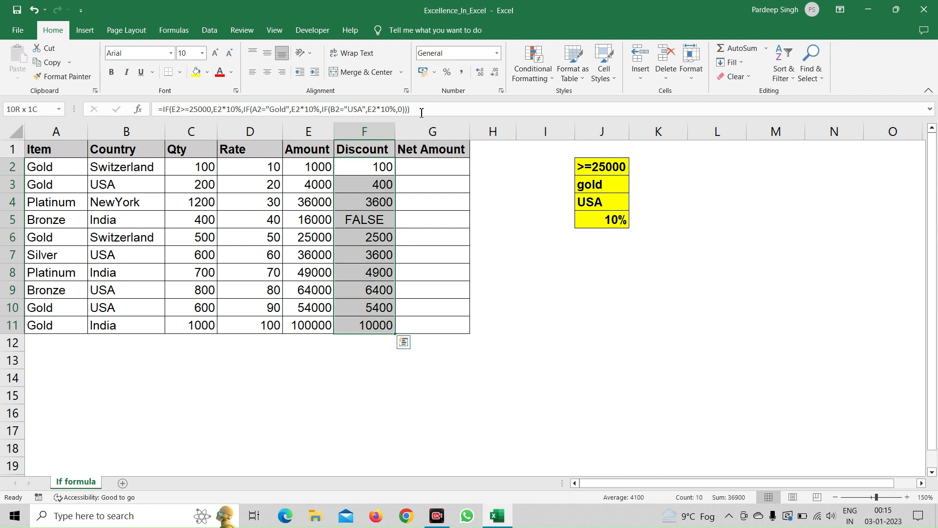
pyautogui.hotkey('ctrl', 'd')
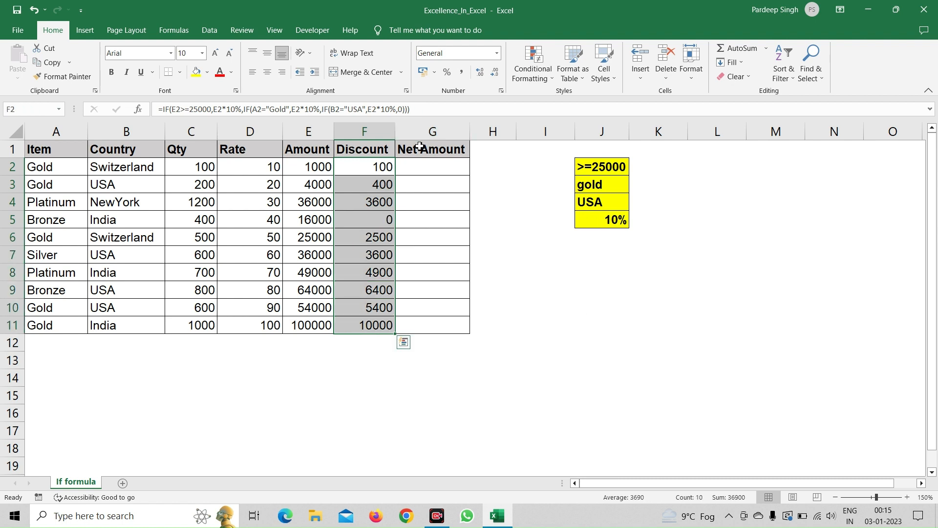
# Step: Check the discount formulas and results row by row from F2 to F11
pyautogui.click(356, 166)
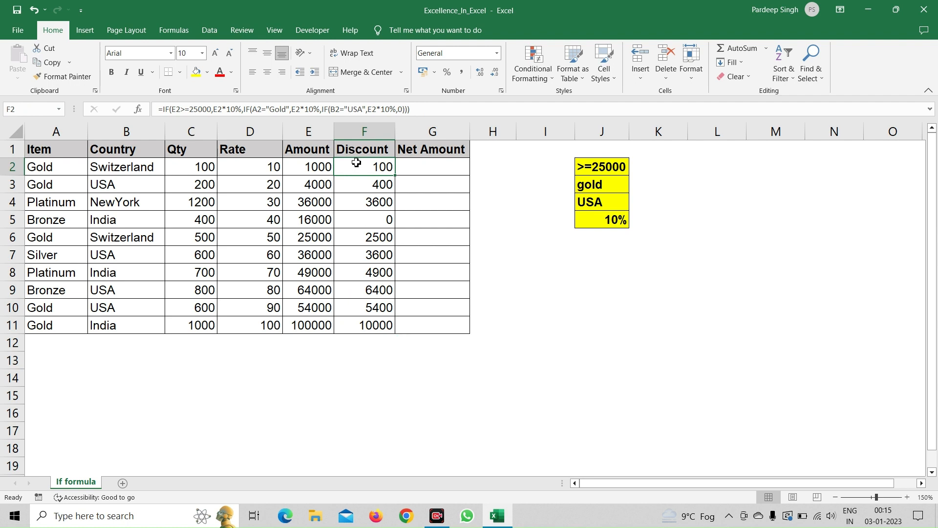
pyautogui.click(357, 199)
pyautogui.click(356, 226)
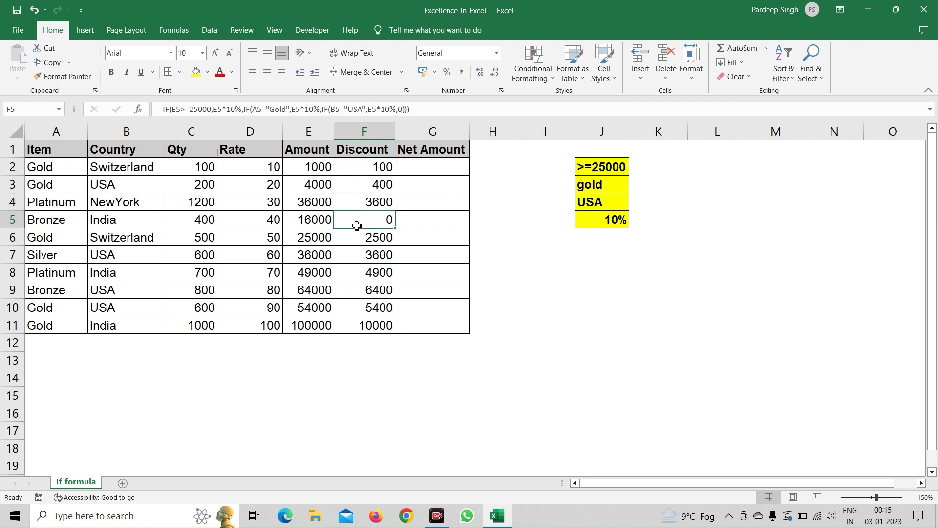
pyautogui.press('Up')
pyautogui.press('Up')
pyautogui.press('Up')
pyautogui.press('Down')
pyautogui.press('Down')
pyautogui.press('Down')
pyautogui.press('Down')
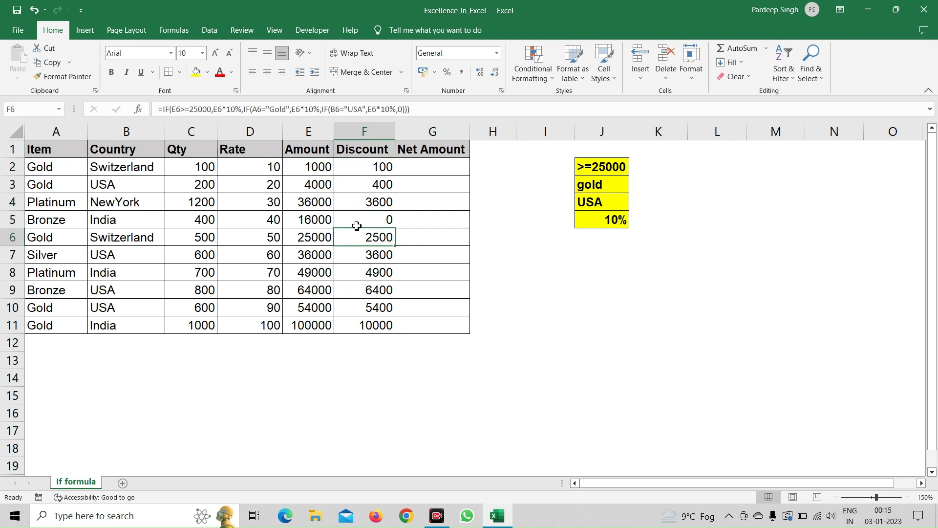
pyautogui.press('Down')
pyautogui.press('Down')
pyautogui.press('Down')
pyautogui.press('Down')
pyautogui.press('Down')
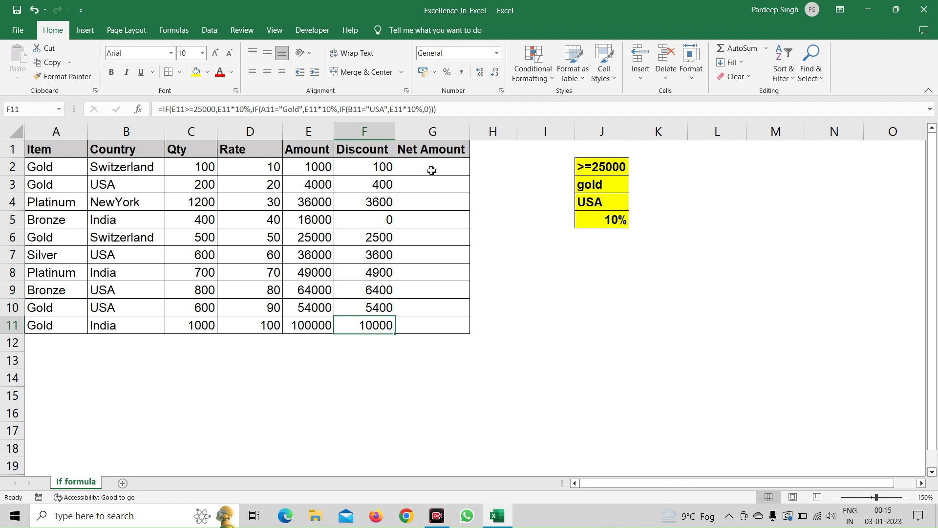
# Step: Calculate the net amount in G2 with the formula =E2-F2
pyautogui.click(431, 170)
pyautogui.write('=')
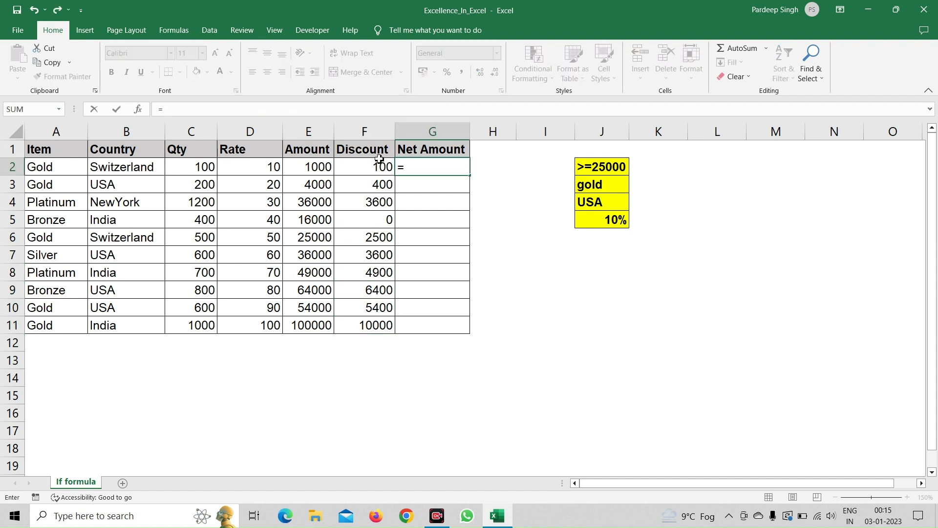
pyautogui.click(324, 163)
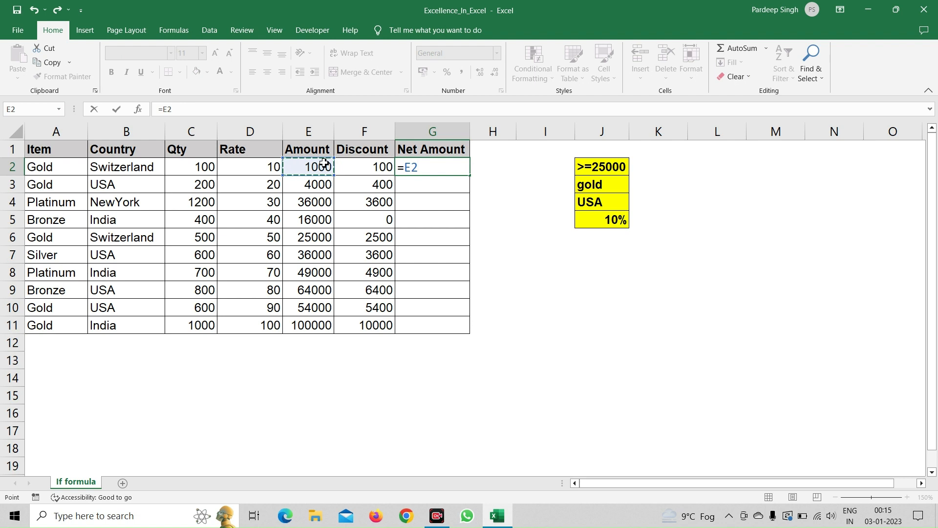
pyautogui.write('-')
pyautogui.press('Left')
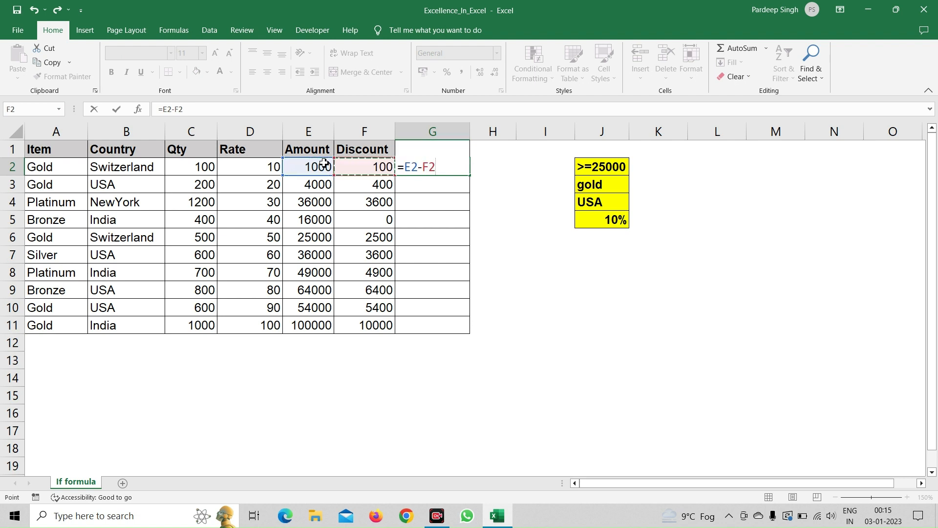
pyautogui.press('Return')
# Step: Fill the G2 net amount formula down the Net Amount column through G11
pyautogui.press('Up')
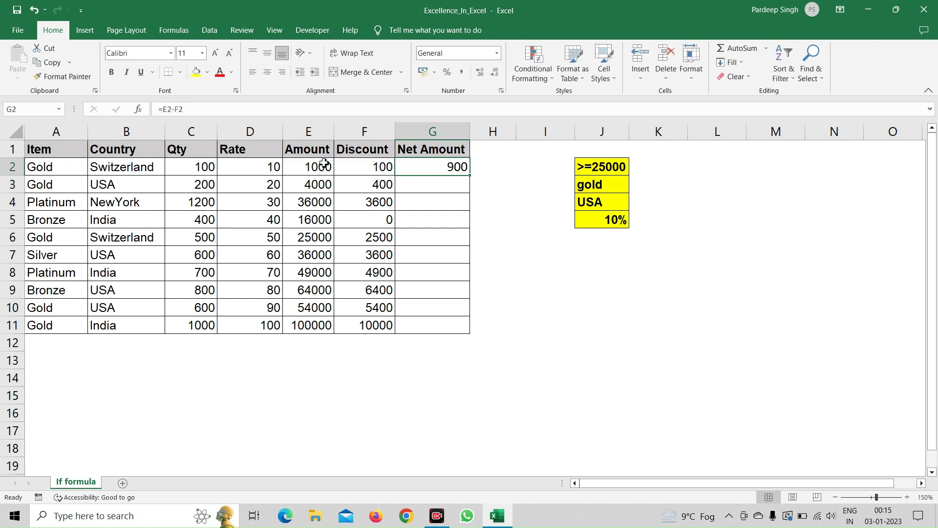
pyautogui.hotkey('shift', 'Down')
pyautogui.hotkey('shift', 'Down')
pyautogui.hotkey('shift', 'Down')
pyautogui.hotkey('shift', 'Down')
pyautogui.hotkey('shift', 'Down')
pyautogui.hotkey('shift', 'Down')
pyautogui.hotkey('shift', 'Down')
pyautogui.hotkey('shift', 'Down')
pyautogui.hotkey('shift', 'Down')
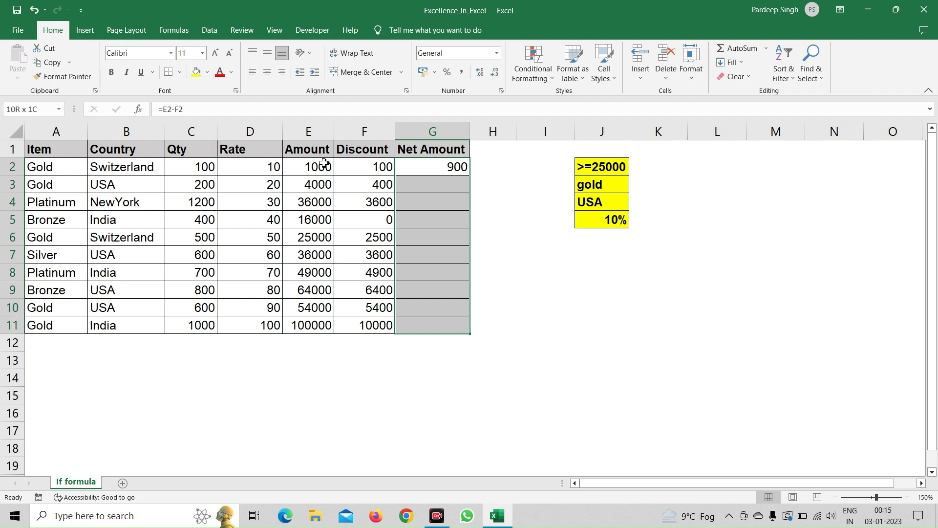
pyautogui.hotkey('ctrl', 'd')
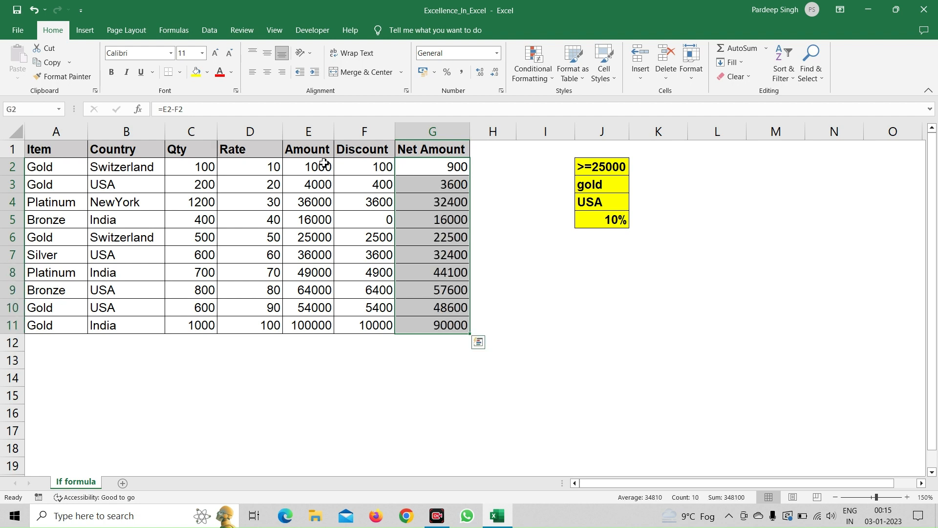
pyautogui.click(423, 286)
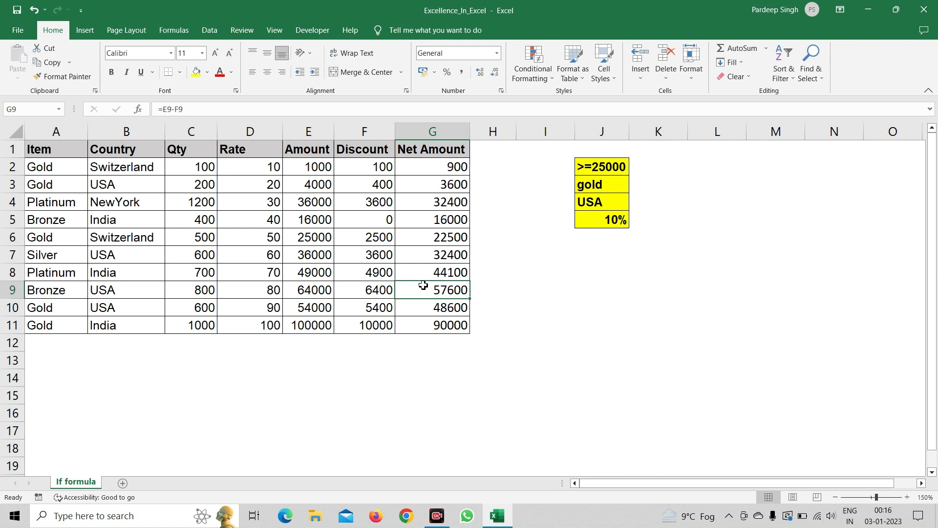
pyautogui.click(180, 36)
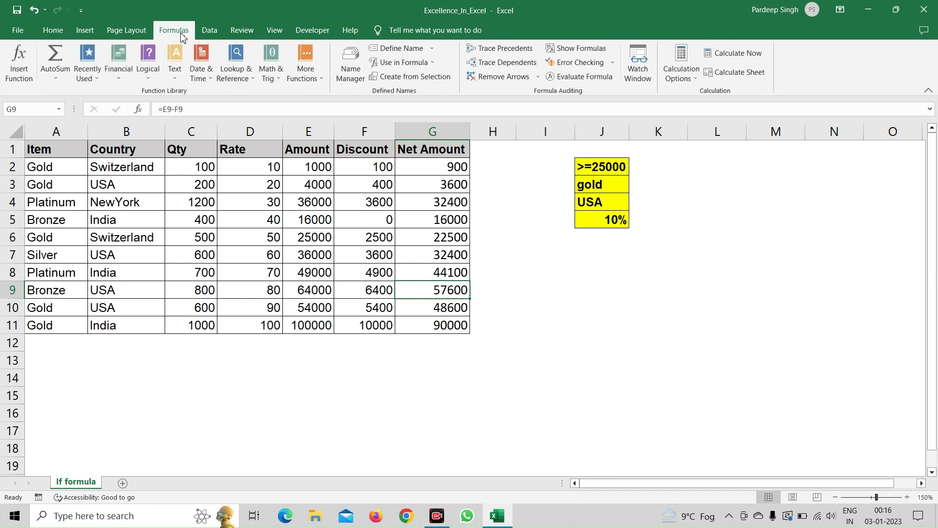
pyautogui.click(152, 80)
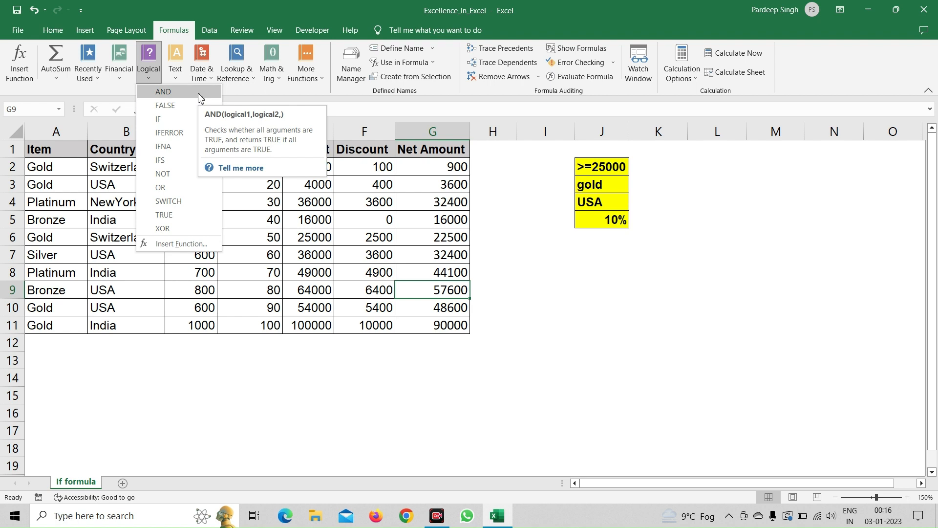
pyautogui.click(357, 189)
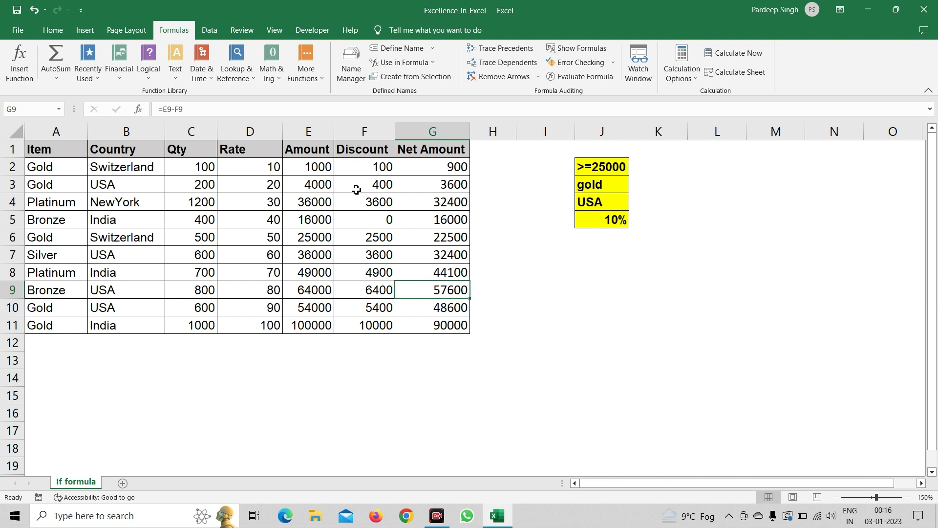